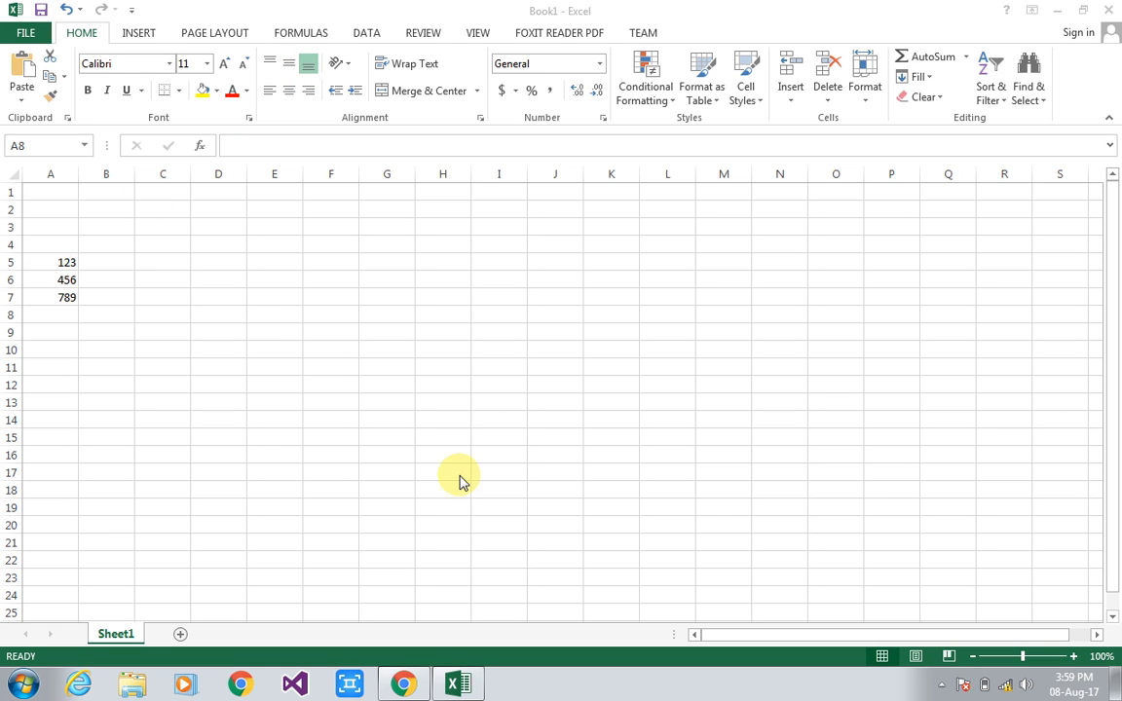
# Step: Change the vertical alignment of cell A5 to middle, and finally to top
pyautogui.click(1035, 660)
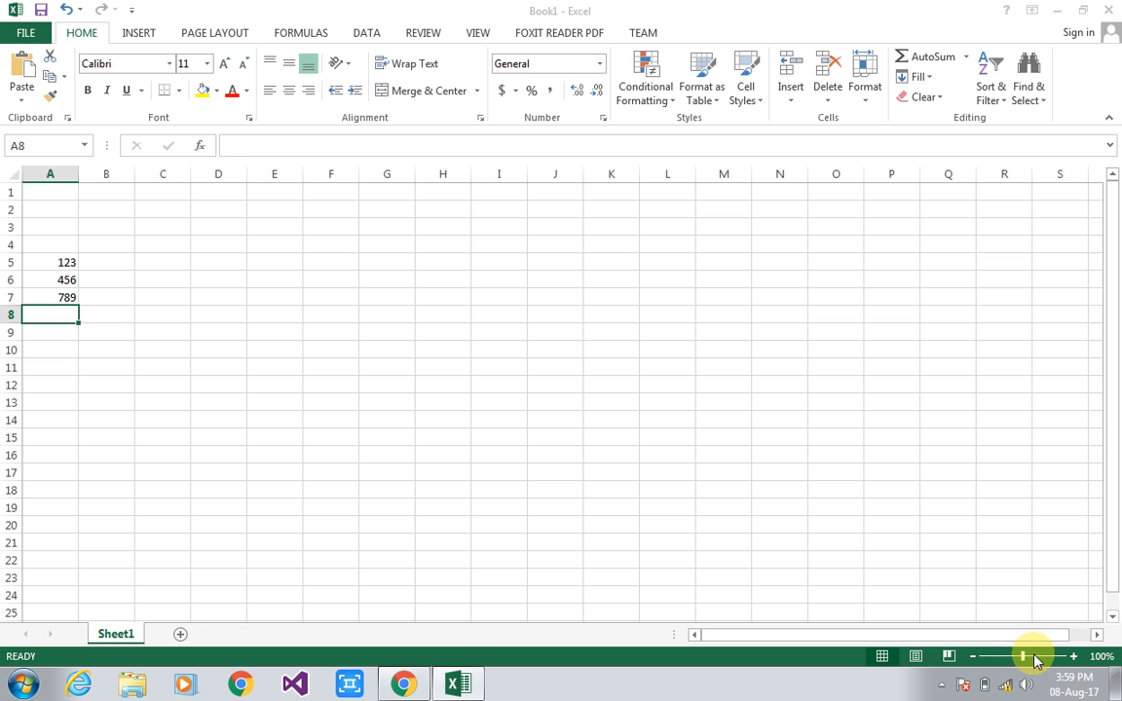
pyautogui.click(1072, 657)
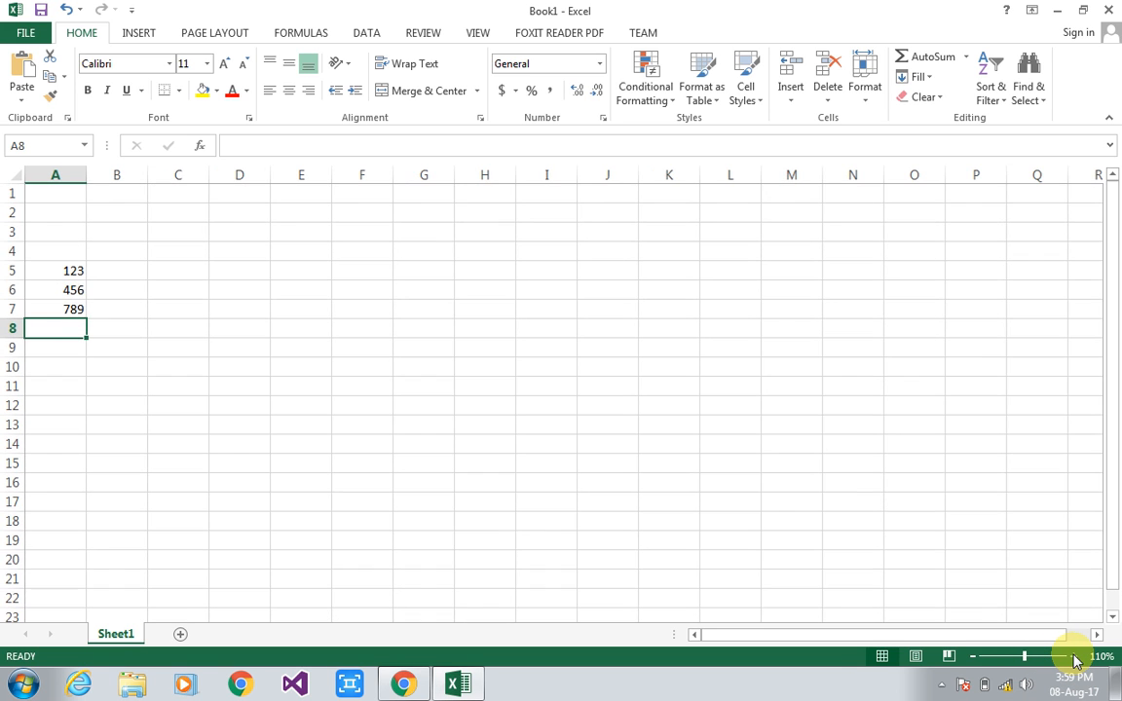
pyautogui.click(1072, 656)
pyautogui.click(1072, 656)
pyautogui.click(1072, 656)
pyautogui.click(1072, 657)
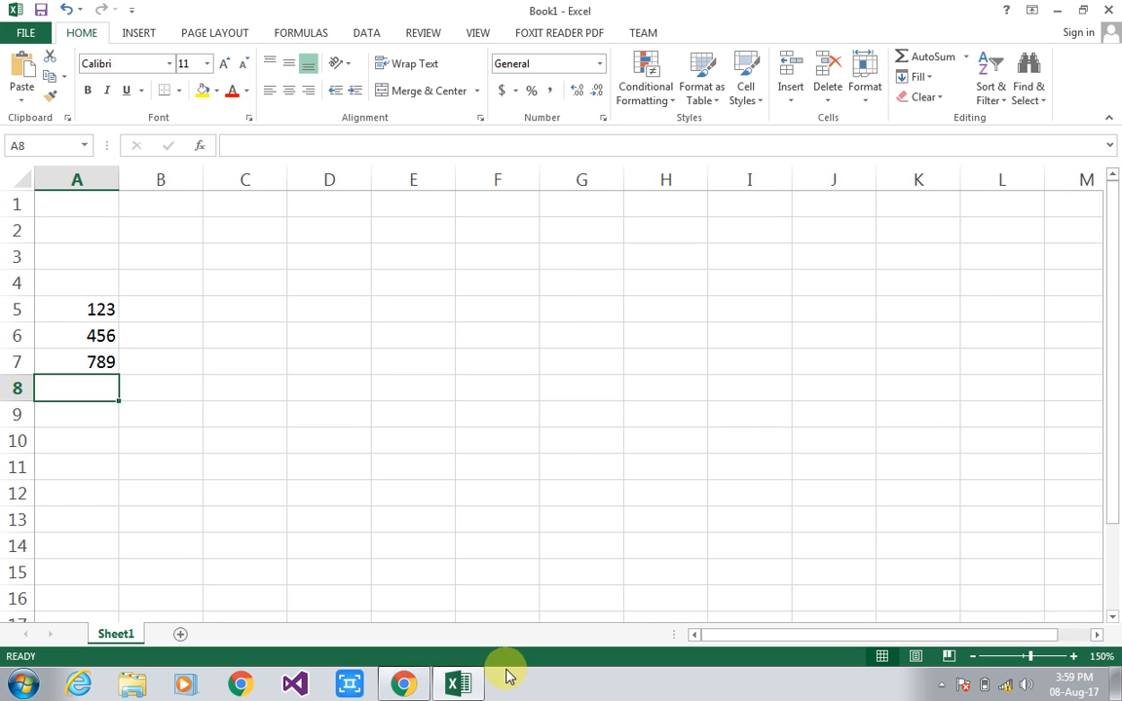
pyautogui.click(99, 312)
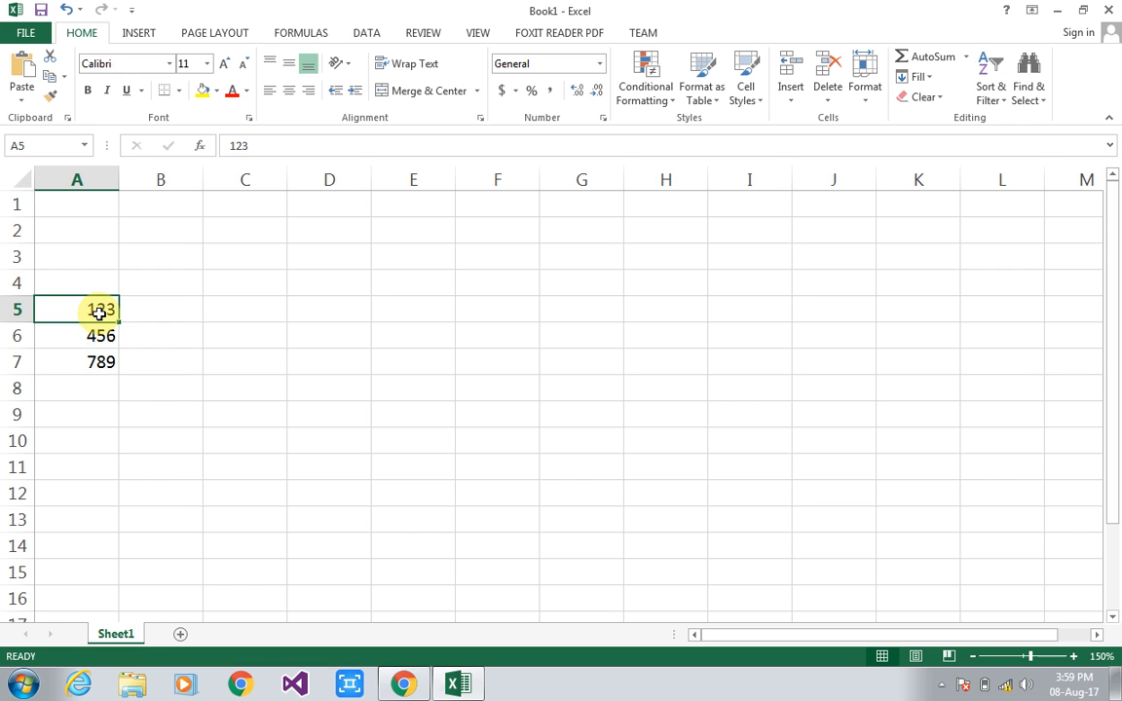
pyautogui.click(288, 74)
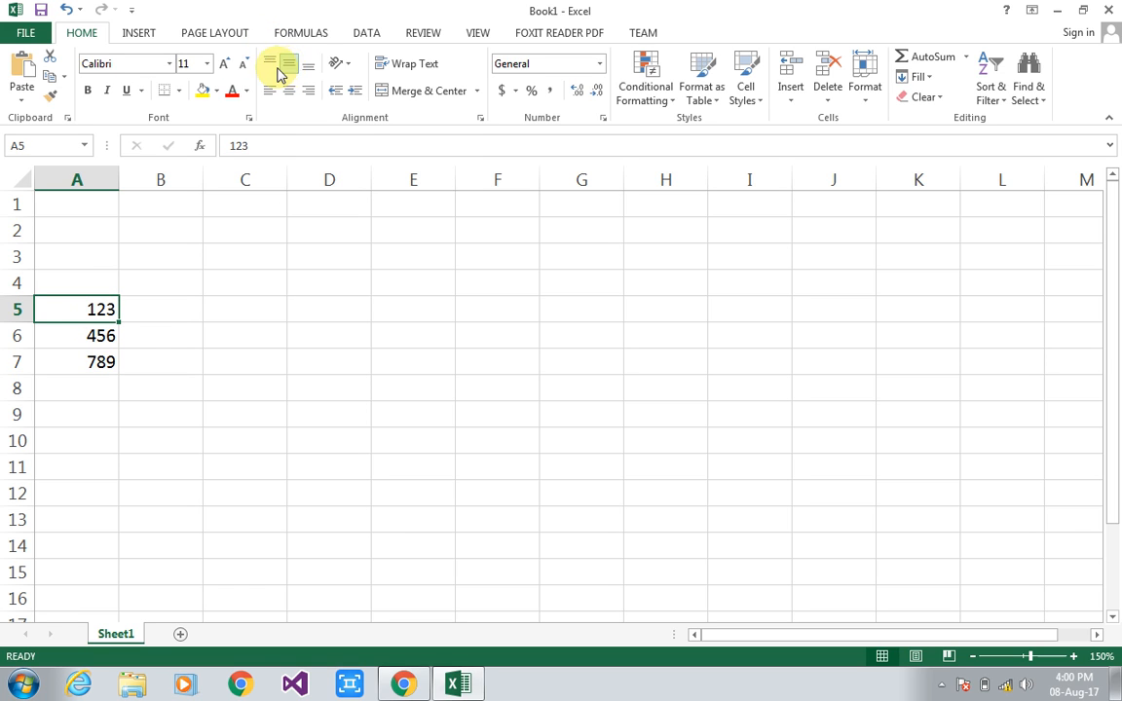
# Step: Align the value in cell A6 left, centred and finally right
pyautogui.click(101, 344)
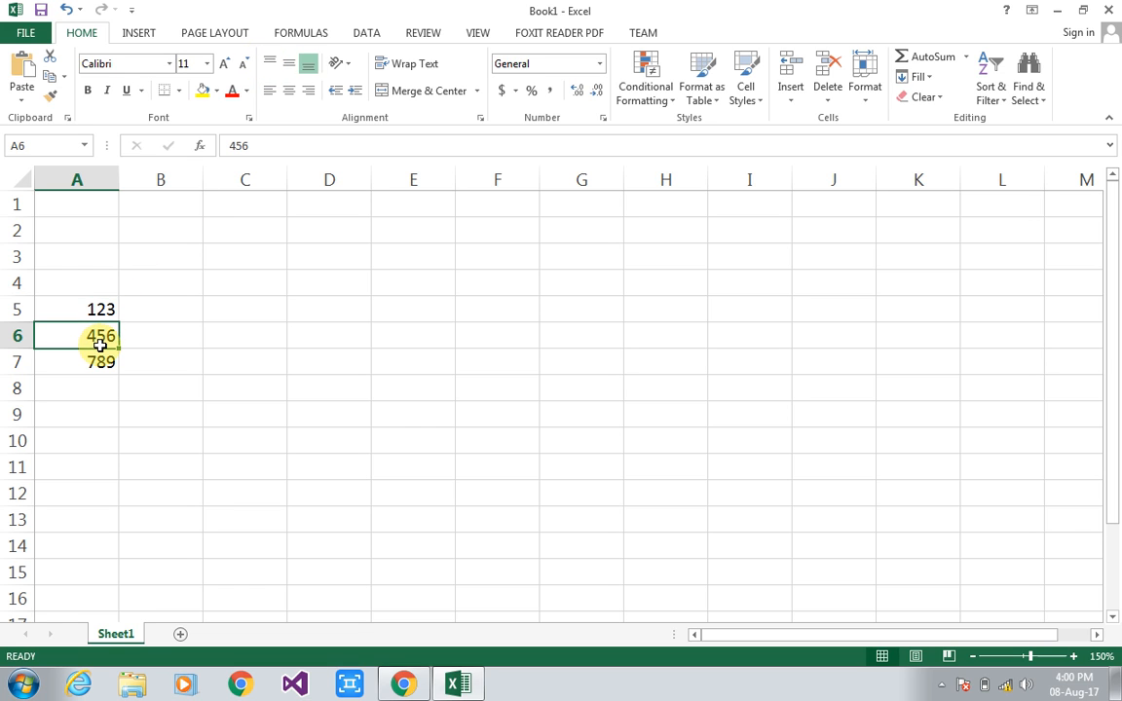
pyautogui.click(272, 96)
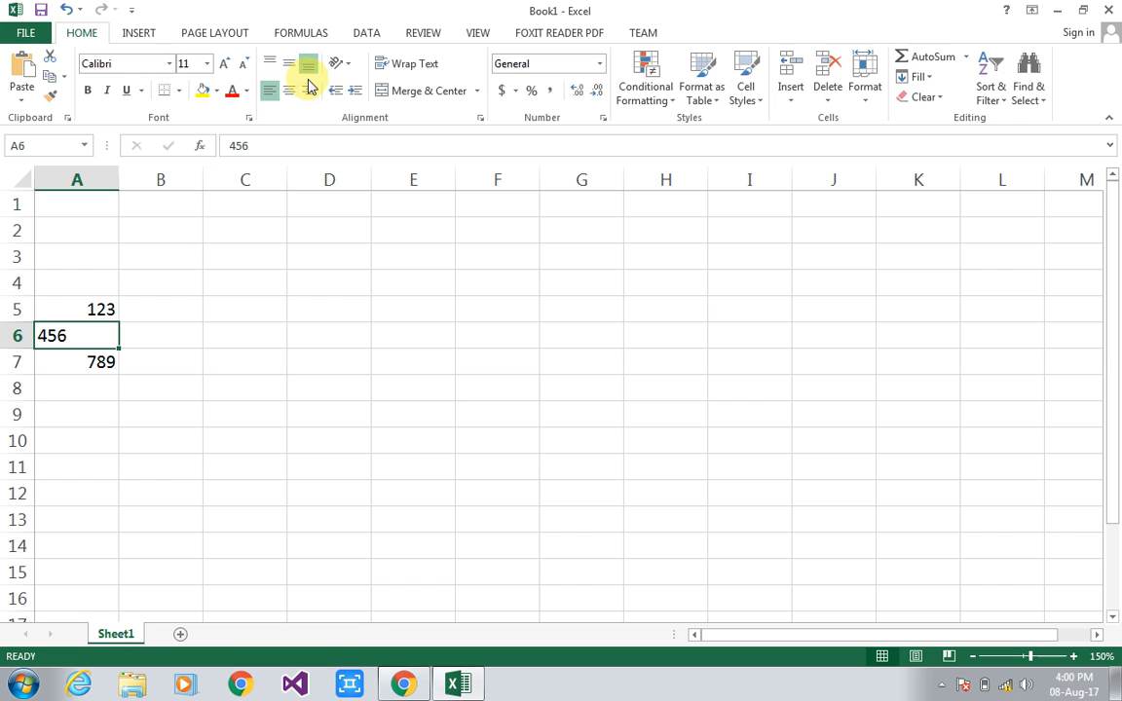
pyautogui.click(292, 92)
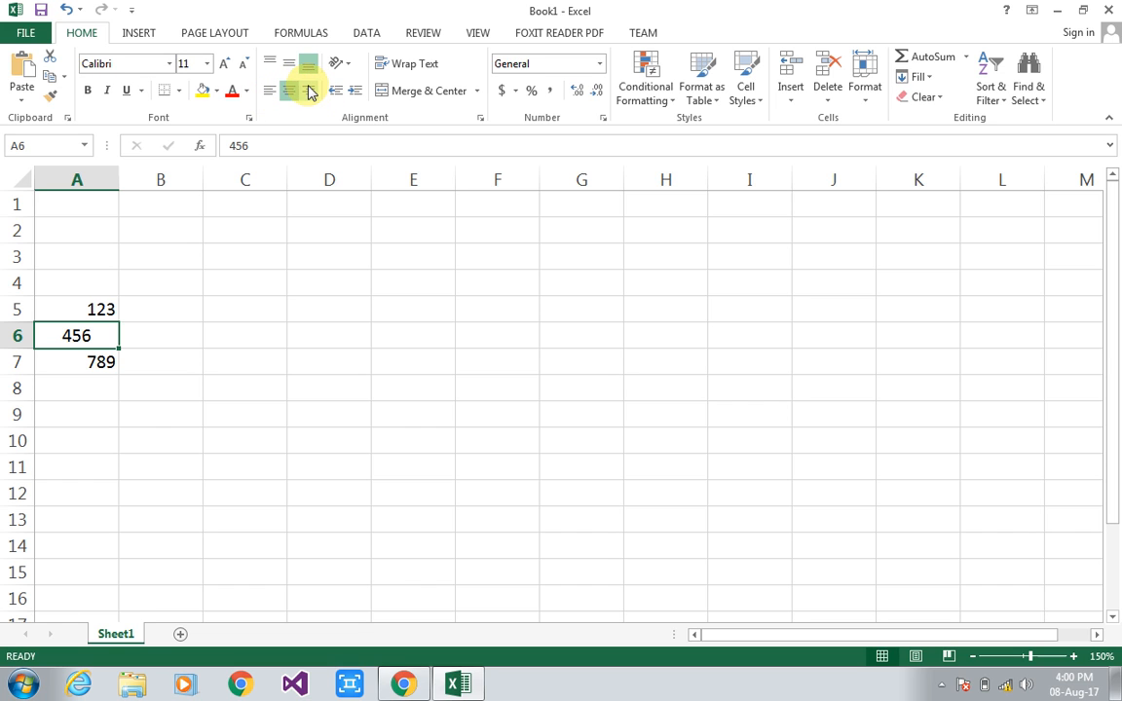
pyautogui.click(309, 93)
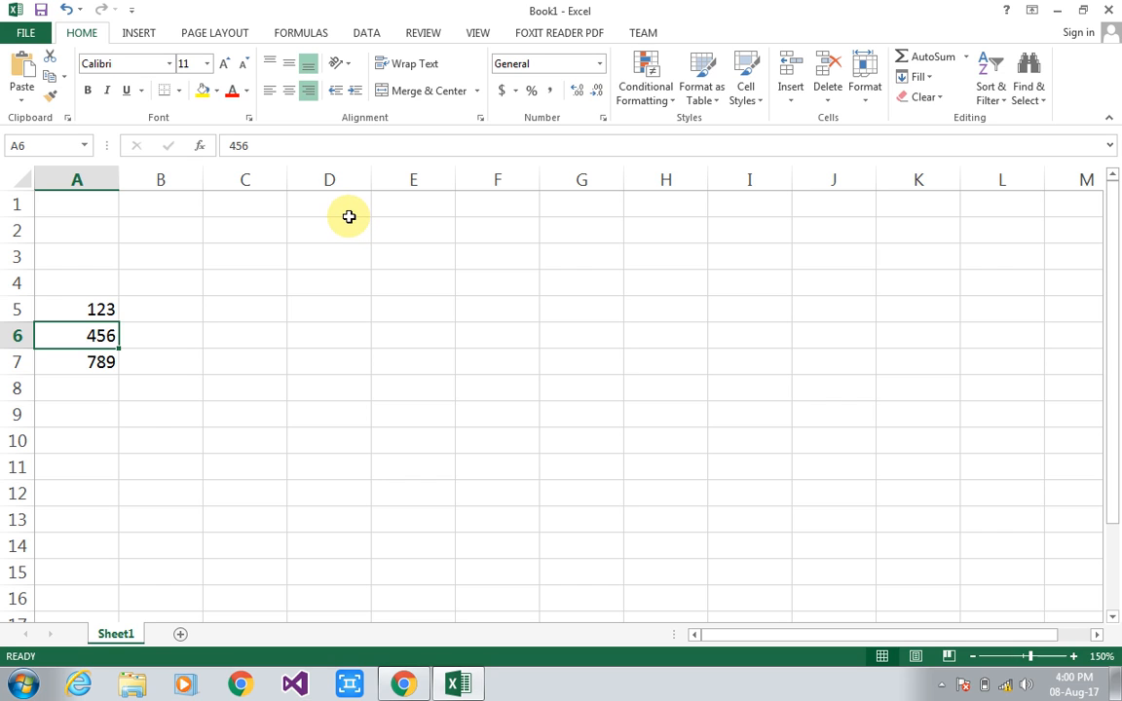
# Step: Merge and center the cell range C1:I2 into a single title cell
pyautogui.click(345, 213)
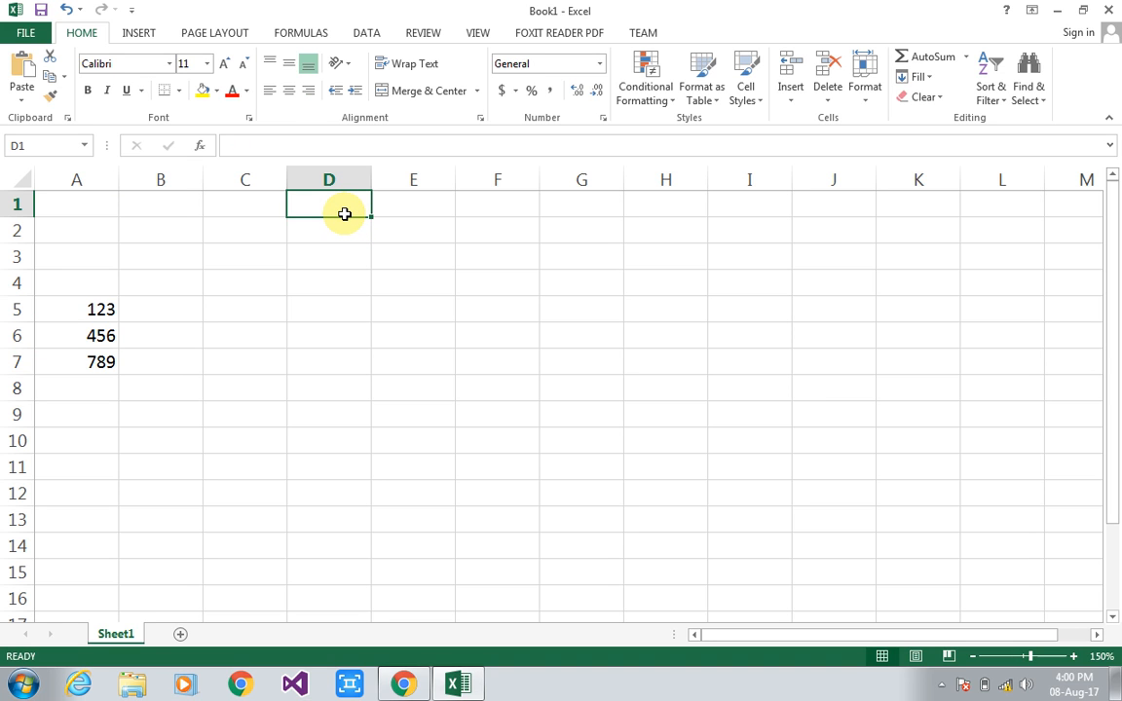
pyautogui.press('Left')
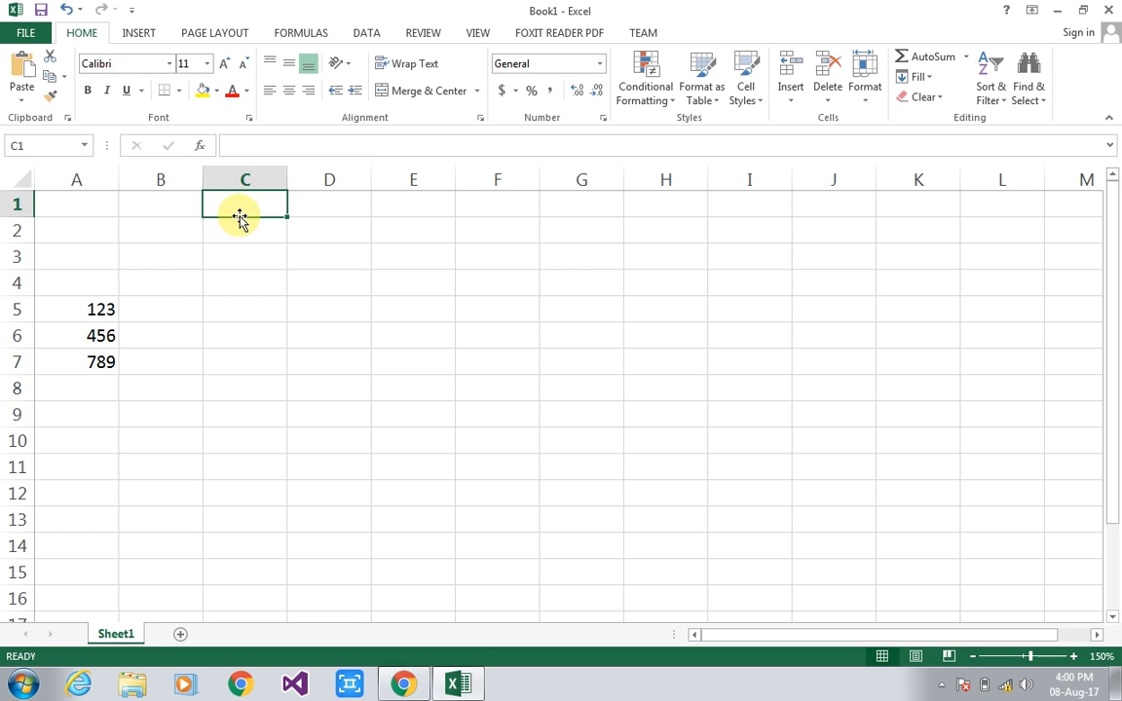
pyautogui.press('F2')
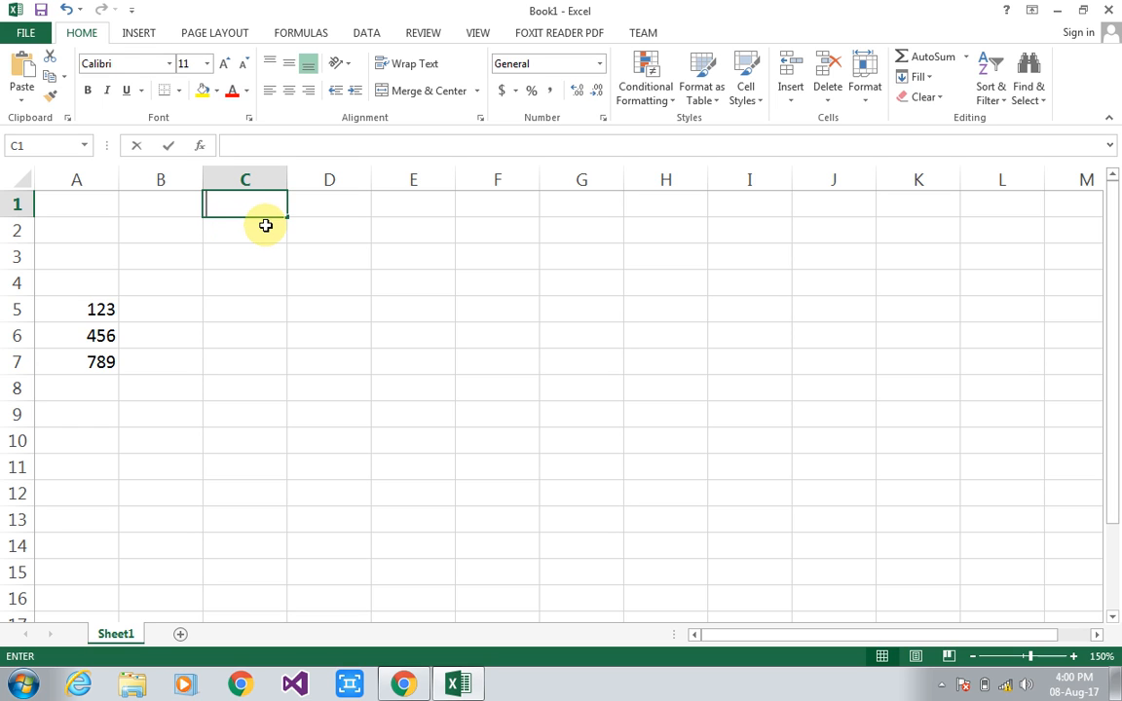
pyautogui.moveTo(266, 239); pyautogui.dragTo(380, 211)
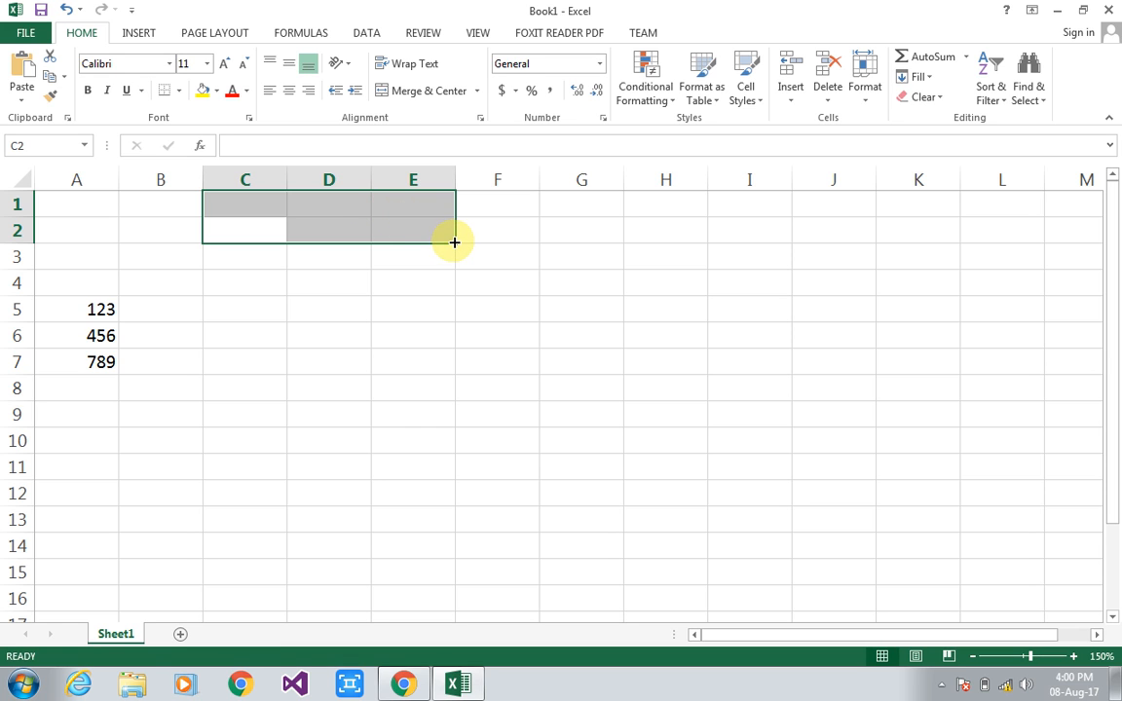
pyautogui.moveTo(453, 241)
pyautogui.mouseDown()
pyautogui.moveTo(488, 242)
pyautogui.moveTo(455, 244)
pyautogui.mouseUp()
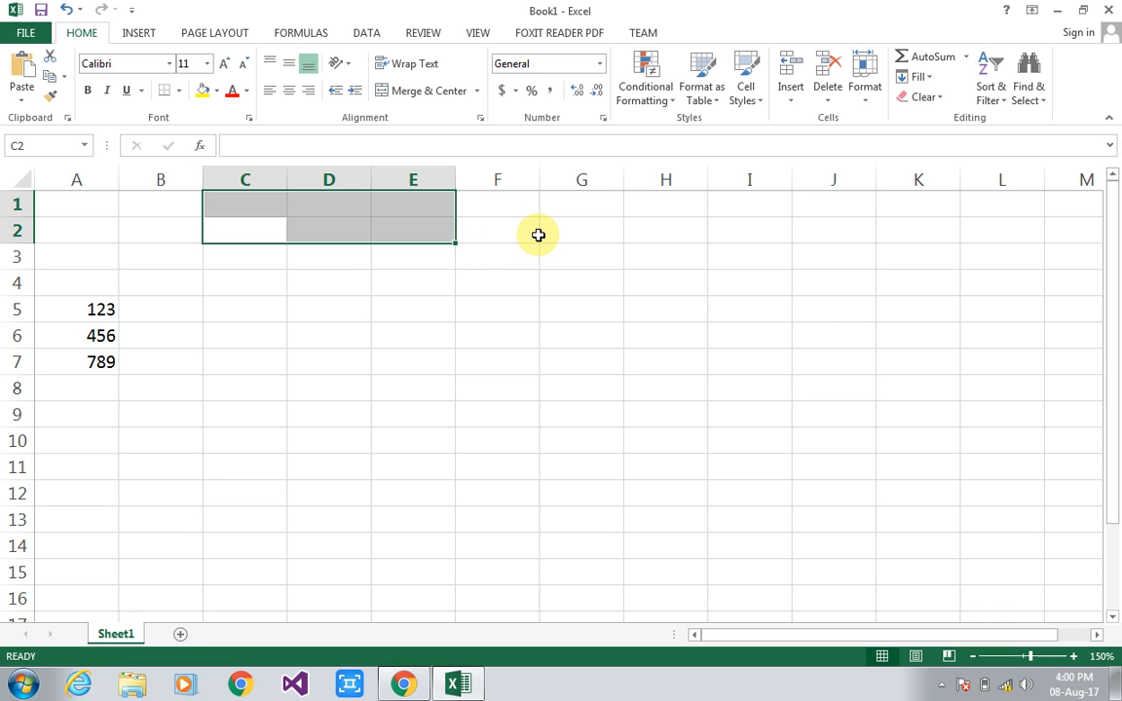
pyautogui.hotkey('shift', 'Right')
pyautogui.hotkey('shift', 'Right')
pyautogui.hotkey('shift', 'Right')
pyautogui.hotkey('shift', 'Right')
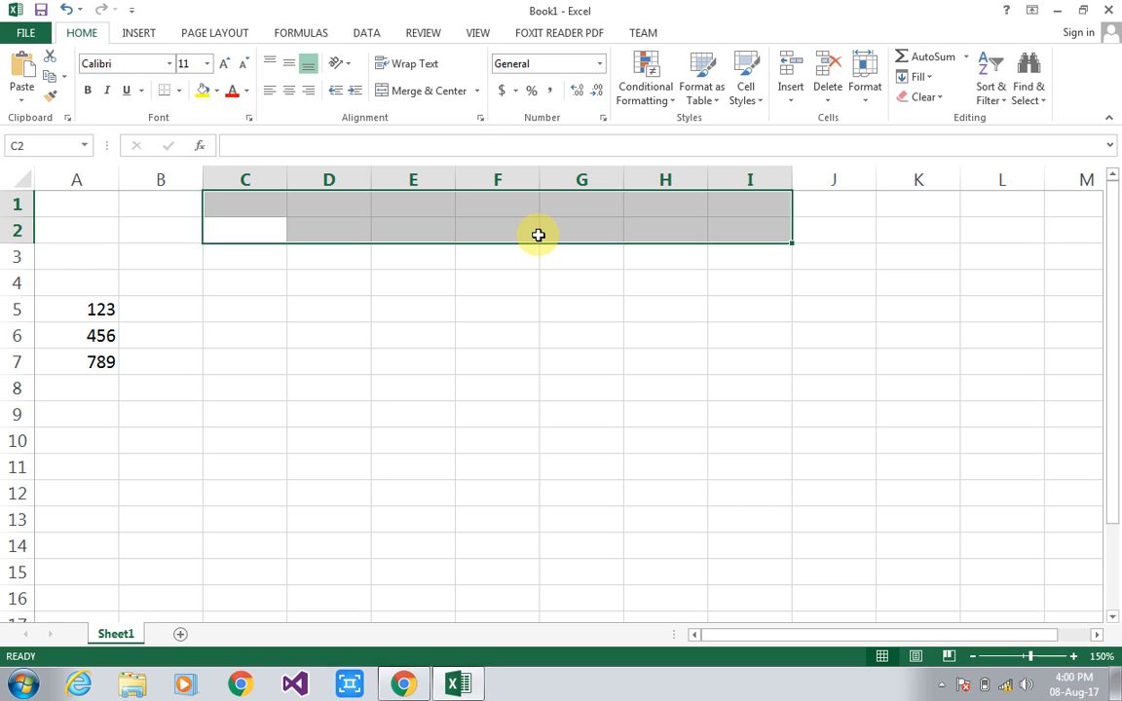
pyautogui.click(443, 93)
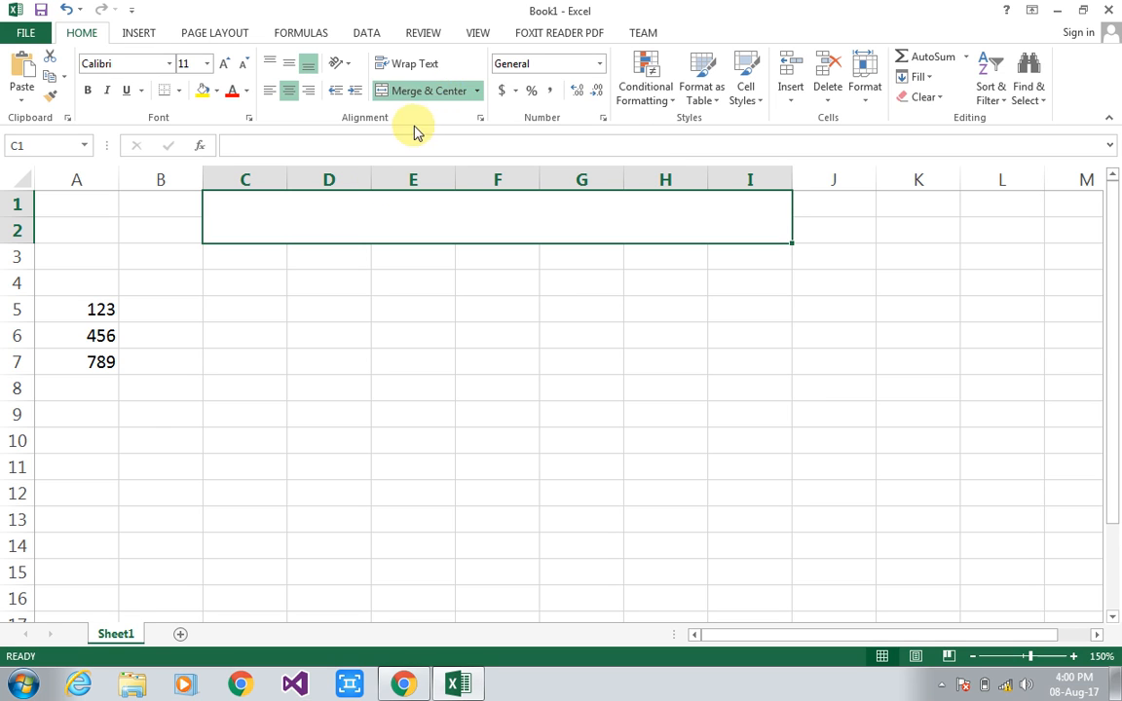
# Step: Enter the title "Currency values" in the merged cell C1:I2 and middle-align it vertically
pyautogui.click(349, 146)
pyautogui.write('C')
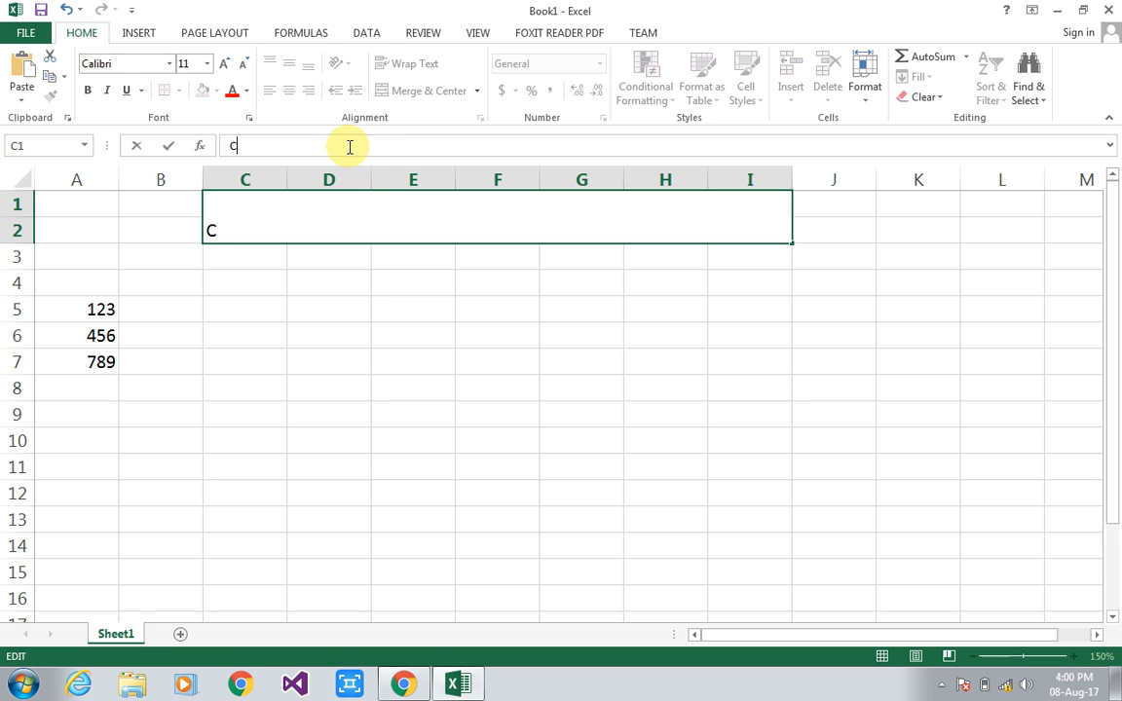
pyautogui.write('urre')
pyautogui.press('BackSpace')
pyautogui.write('rency v')
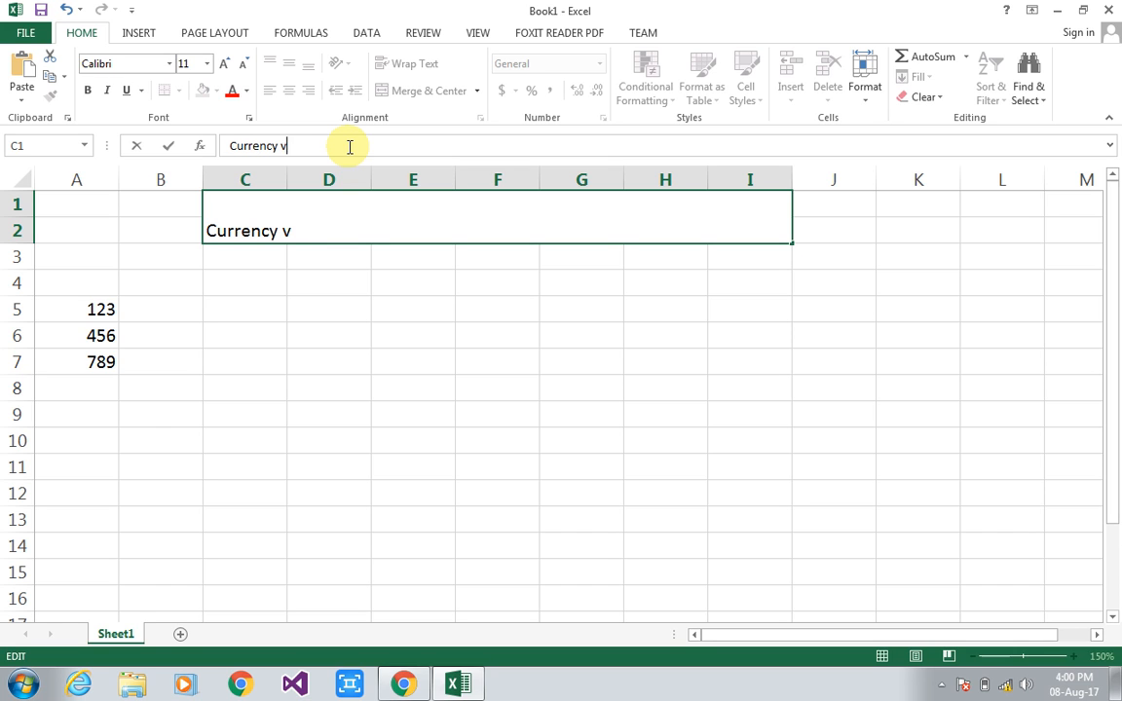
pyautogui.write('alues')
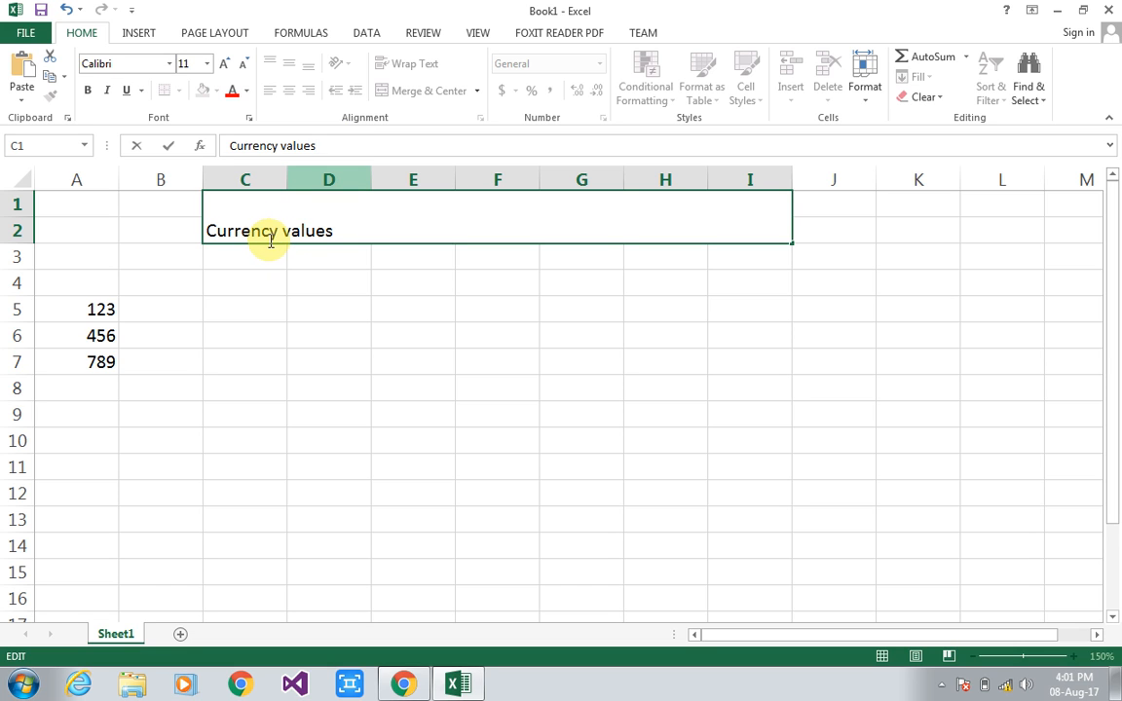
pyautogui.click(260, 260)
pyautogui.click(288, 211)
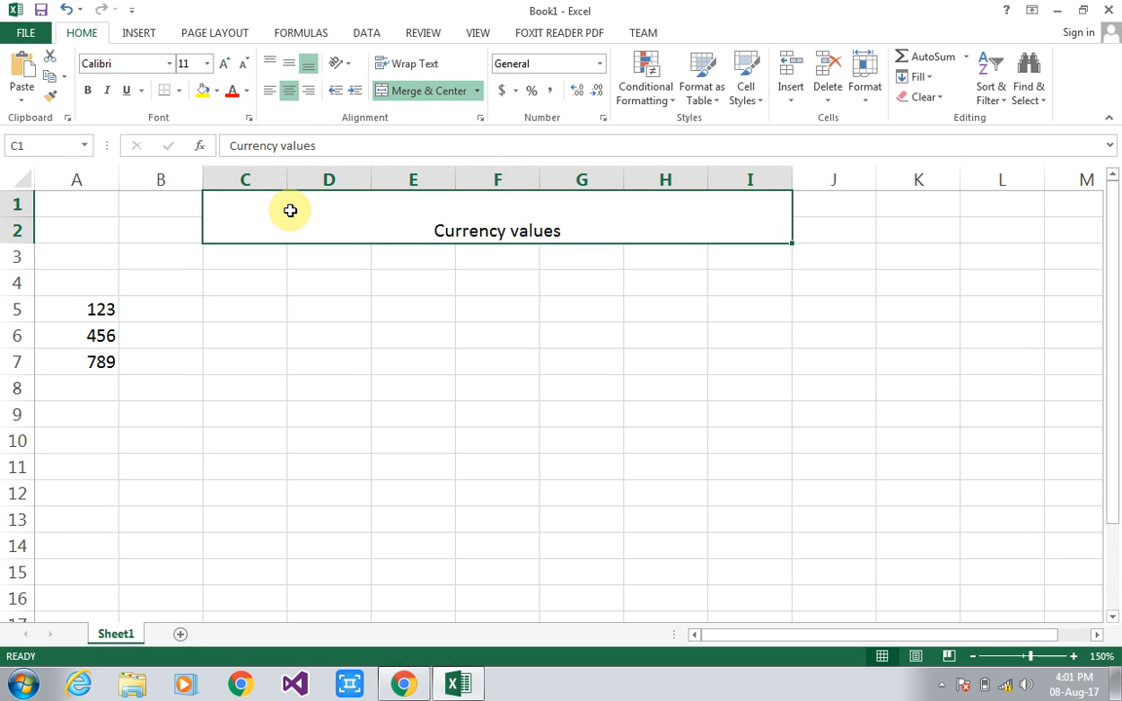
pyautogui.click(291, 70)
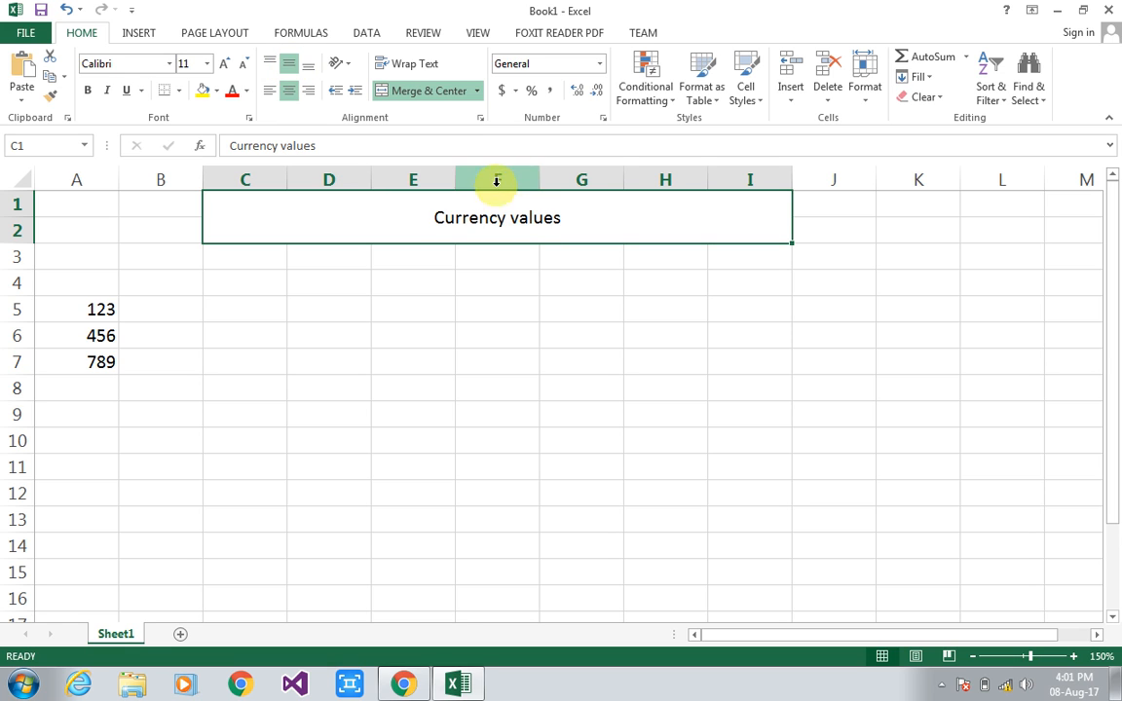
# Step: Unmerge the title range C1:I2 and merge and center it again
pyautogui.click(478, 93)
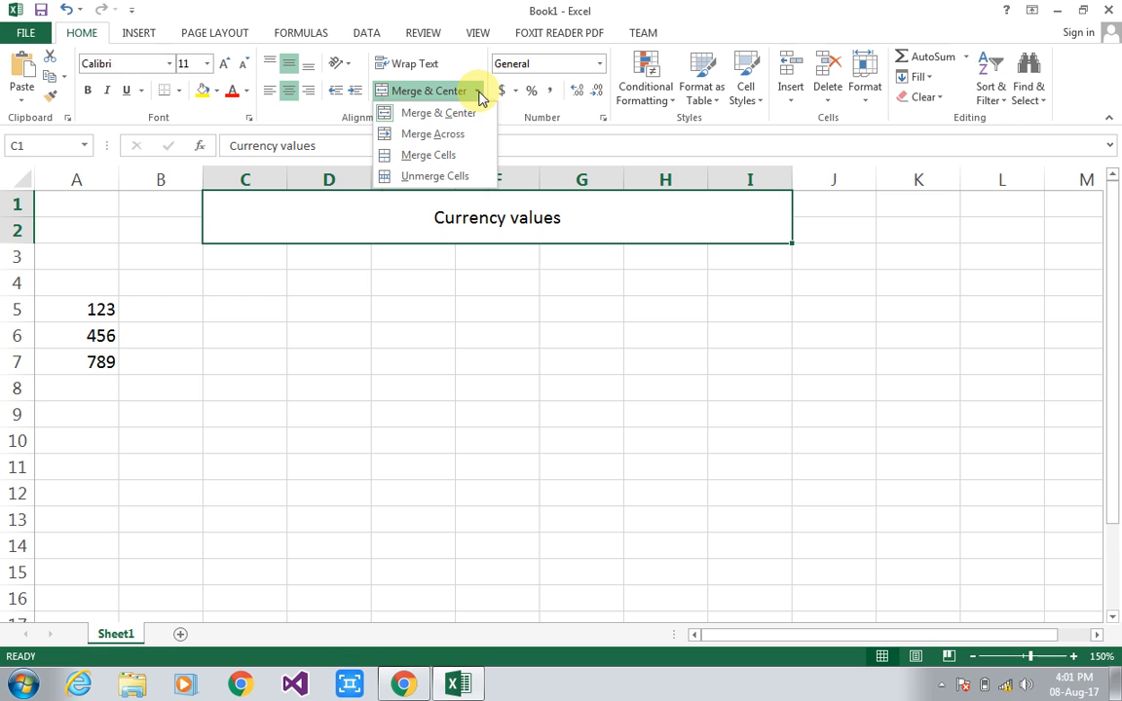
pyautogui.click(450, 177)
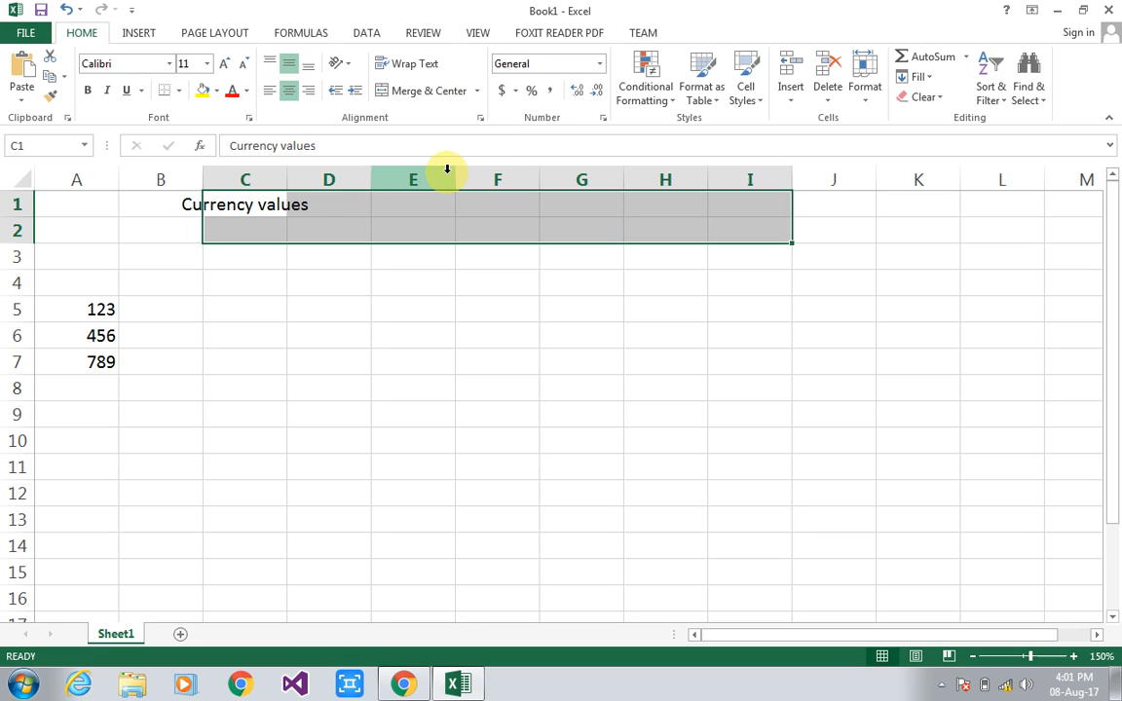
pyautogui.click(479, 92)
pyautogui.click(473, 114)
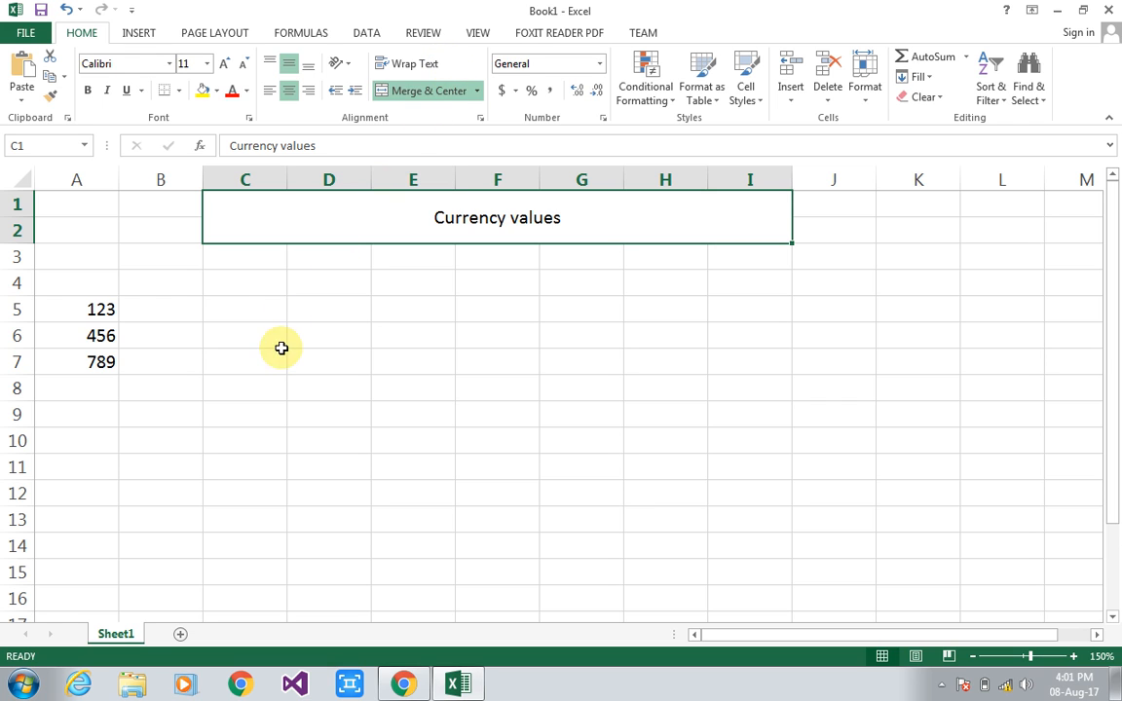
# Step: Enter the sample text "zhaxjaskxakscxkzal" in cell D6 so that it overflows the column
pyautogui.click(316, 324)
pyautogui.write('zhaxjaskxakscxkzal')
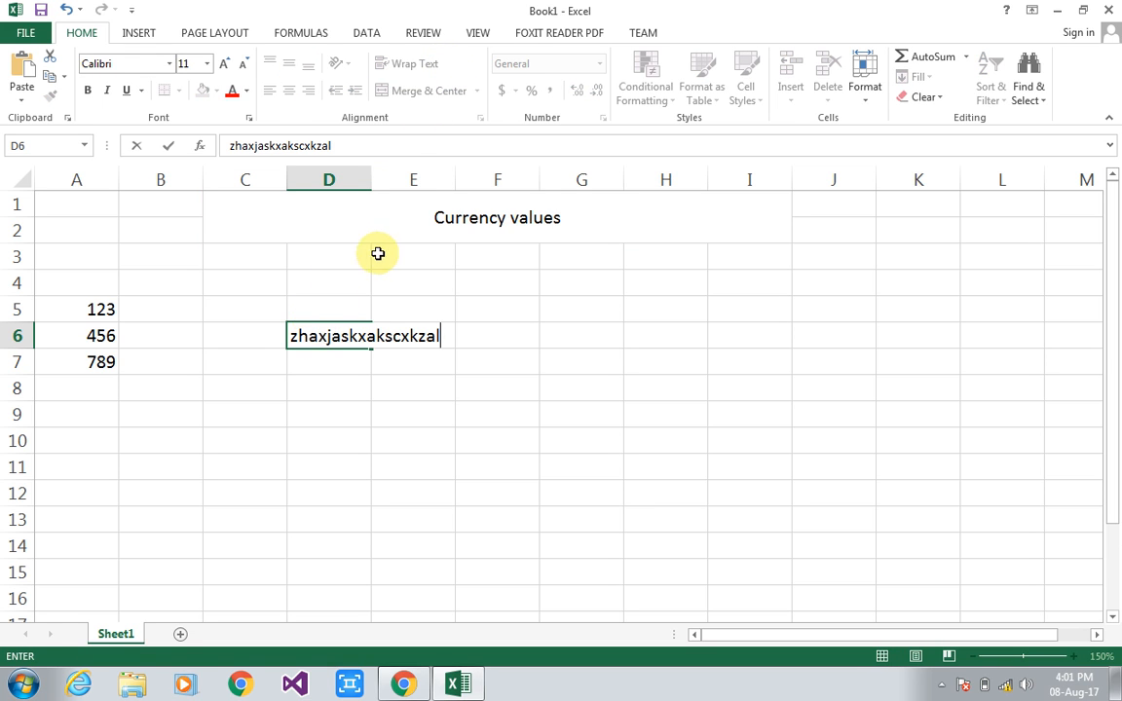
pyautogui.click(340, 391)
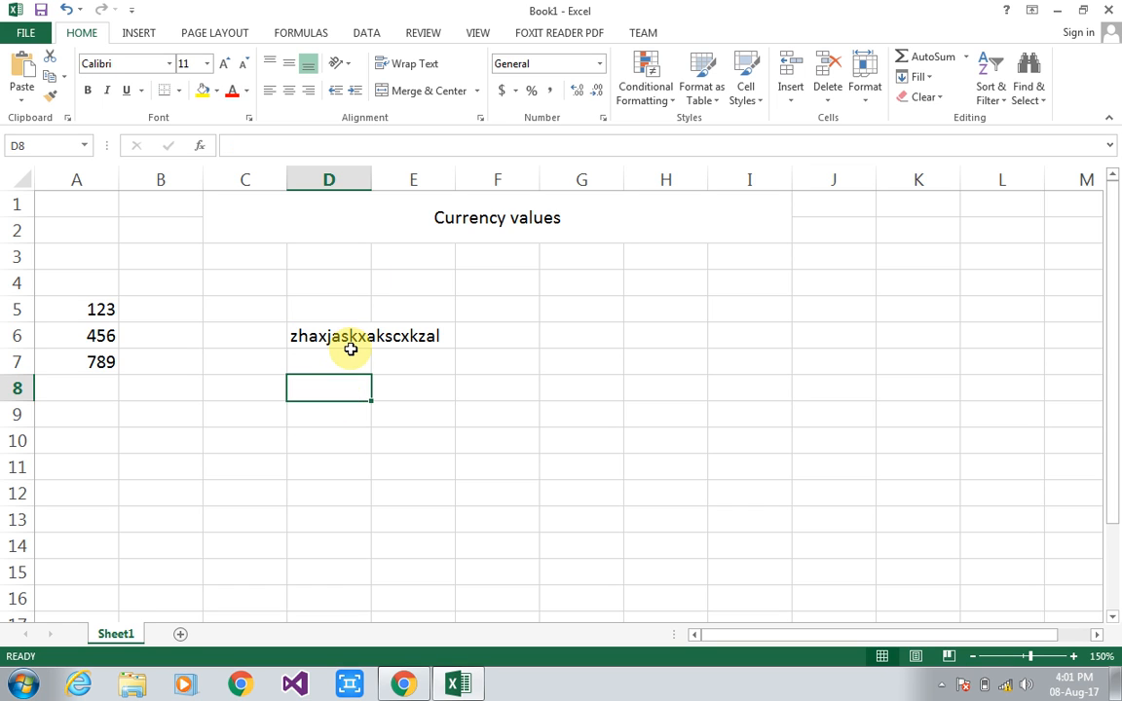
pyautogui.press('Up')
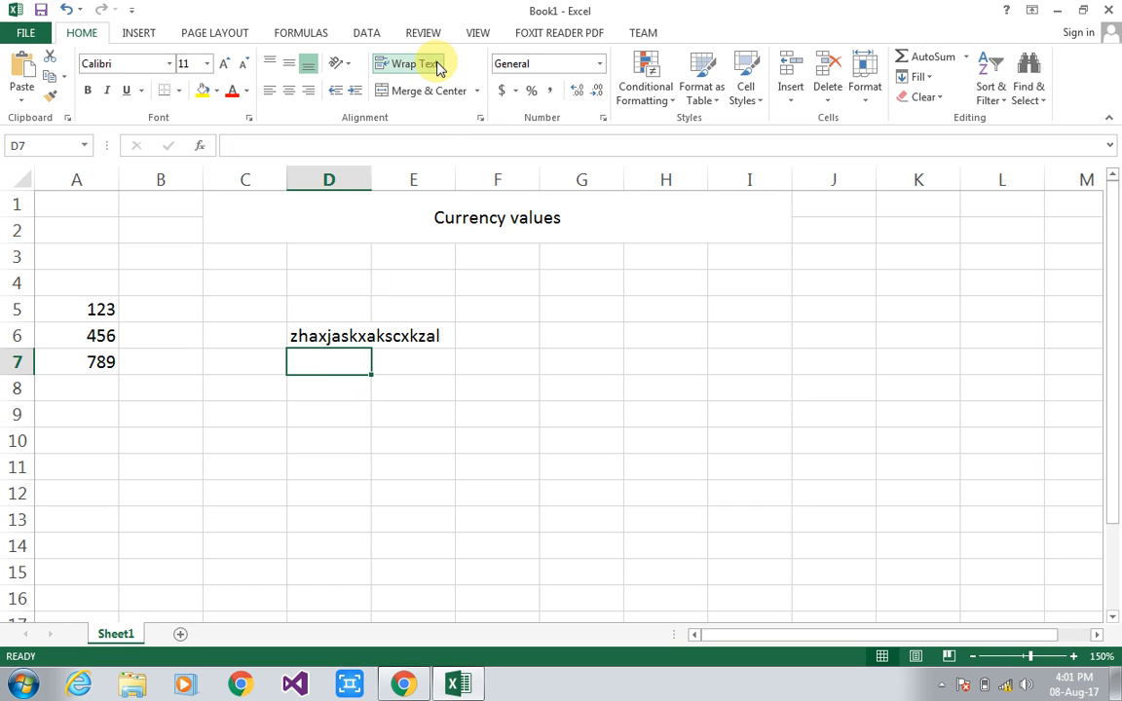
# Step: Wrap the long text in cell D6 and turn the wrapping off again
pyautogui.click(347, 334)
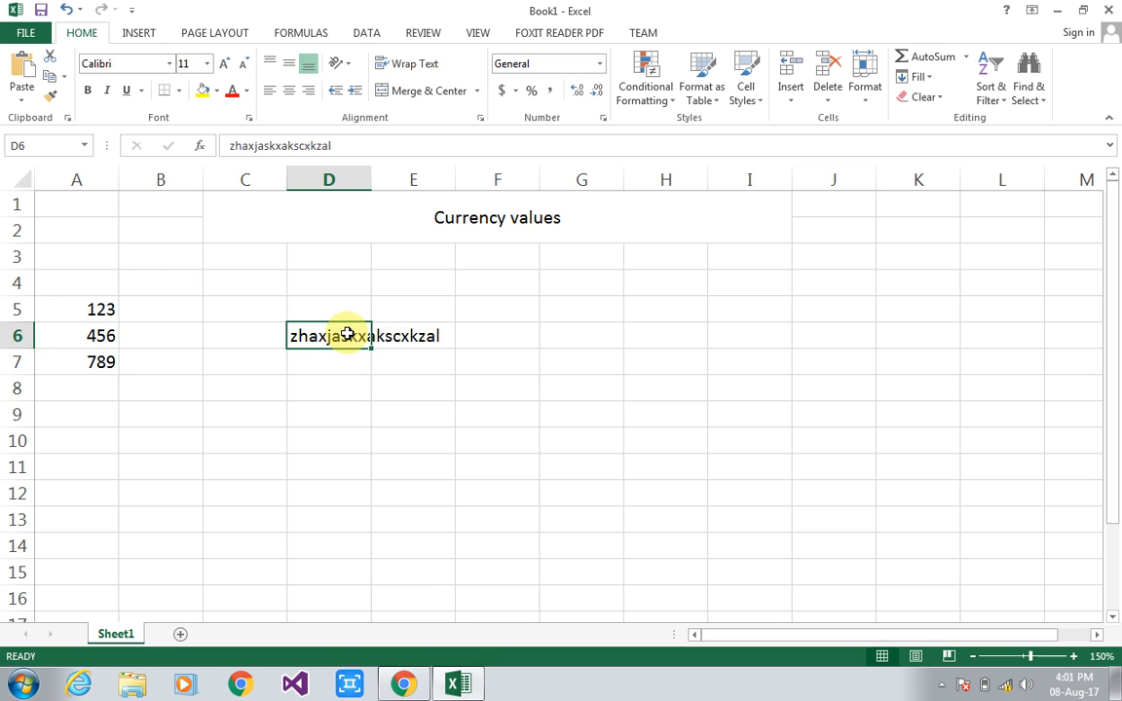
pyautogui.click(416, 65)
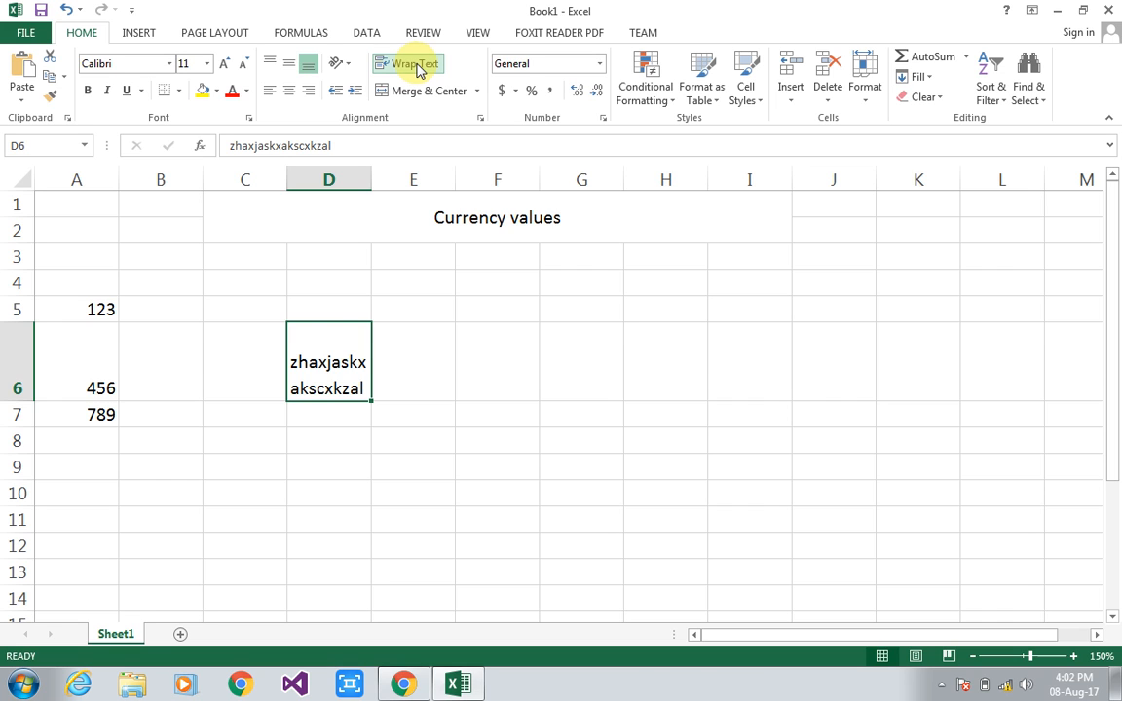
pyautogui.click(417, 64)
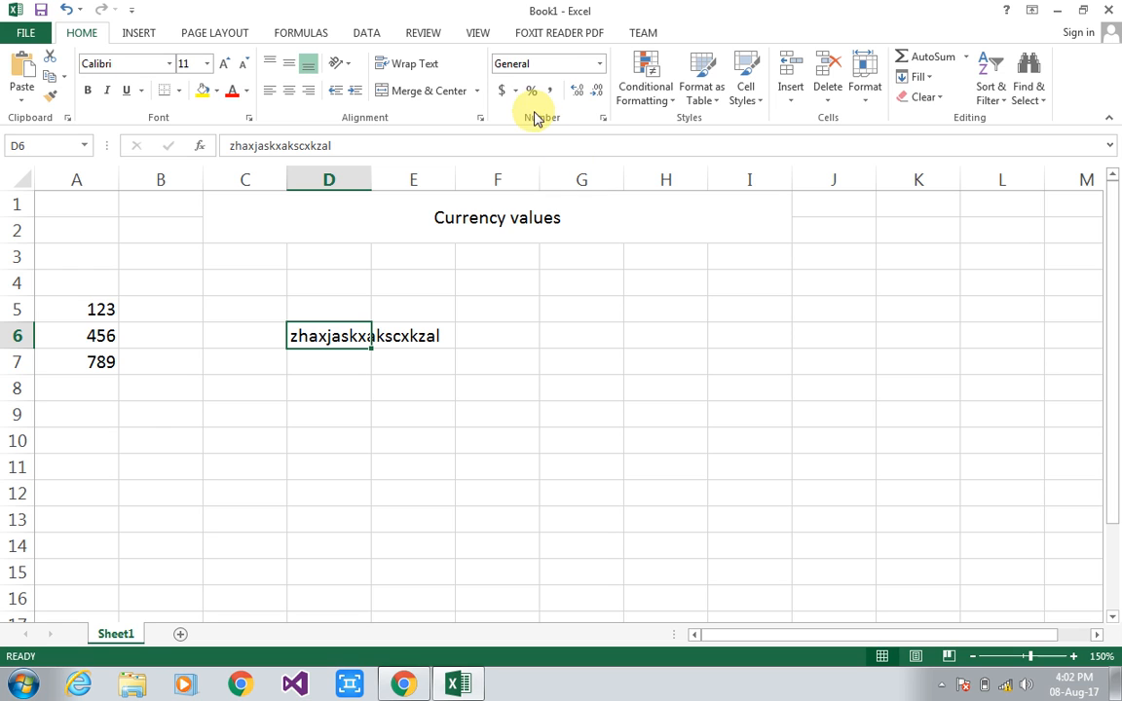
# Step: Apply the General and finally the Number format to the value in cell A5
pyautogui.click(98, 308)
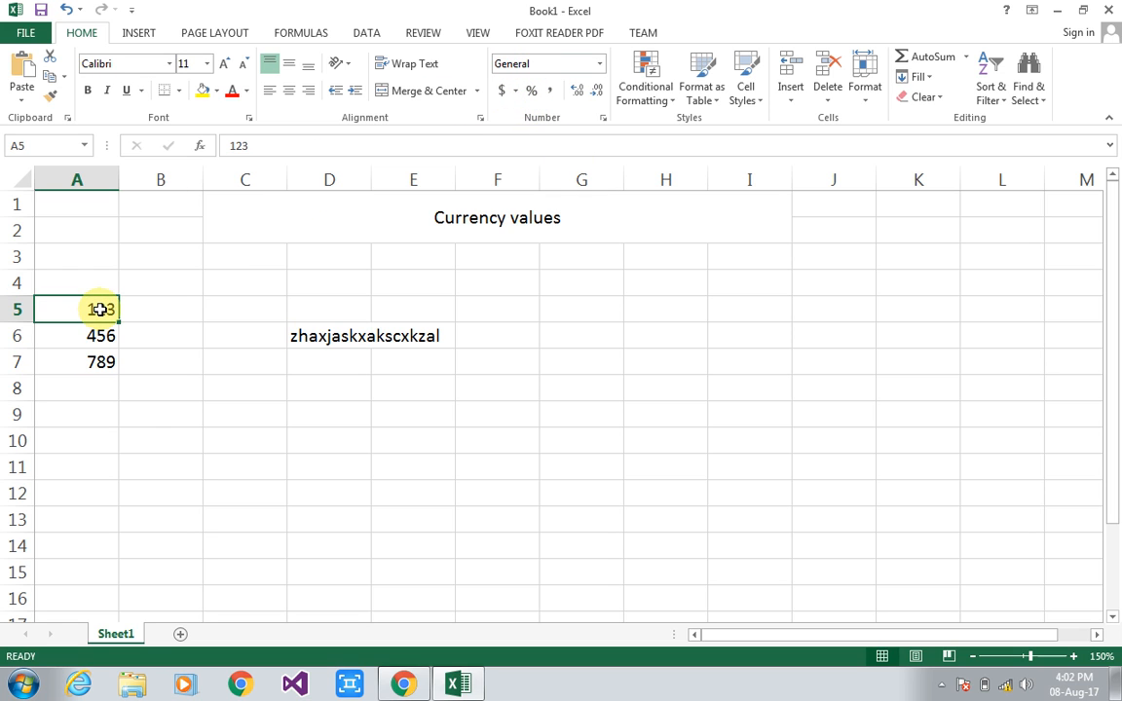
pyautogui.click(598, 64)
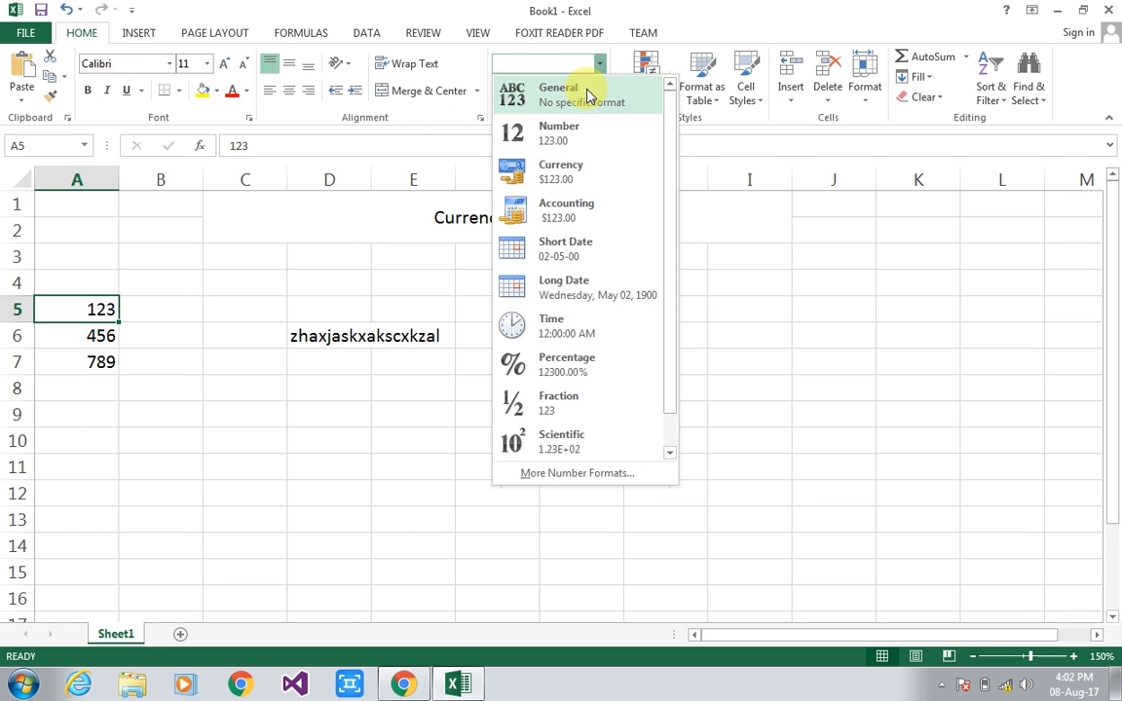
pyautogui.click(588, 94)
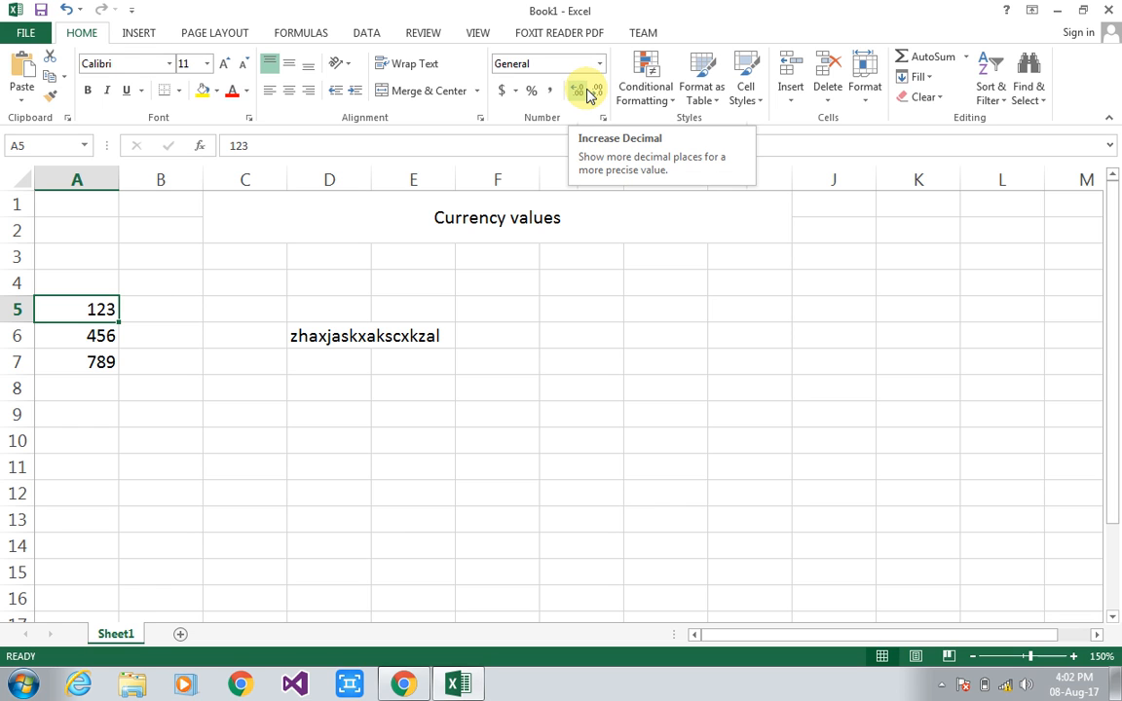
pyautogui.click(600, 64)
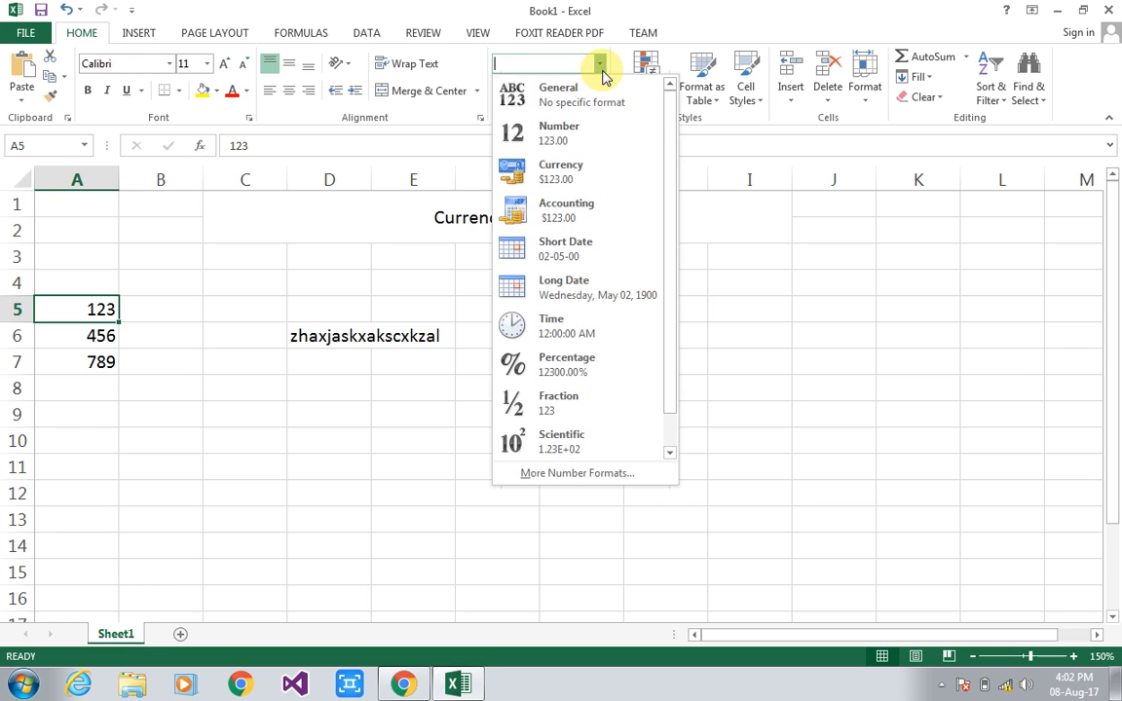
pyautogui.click(581, 142)
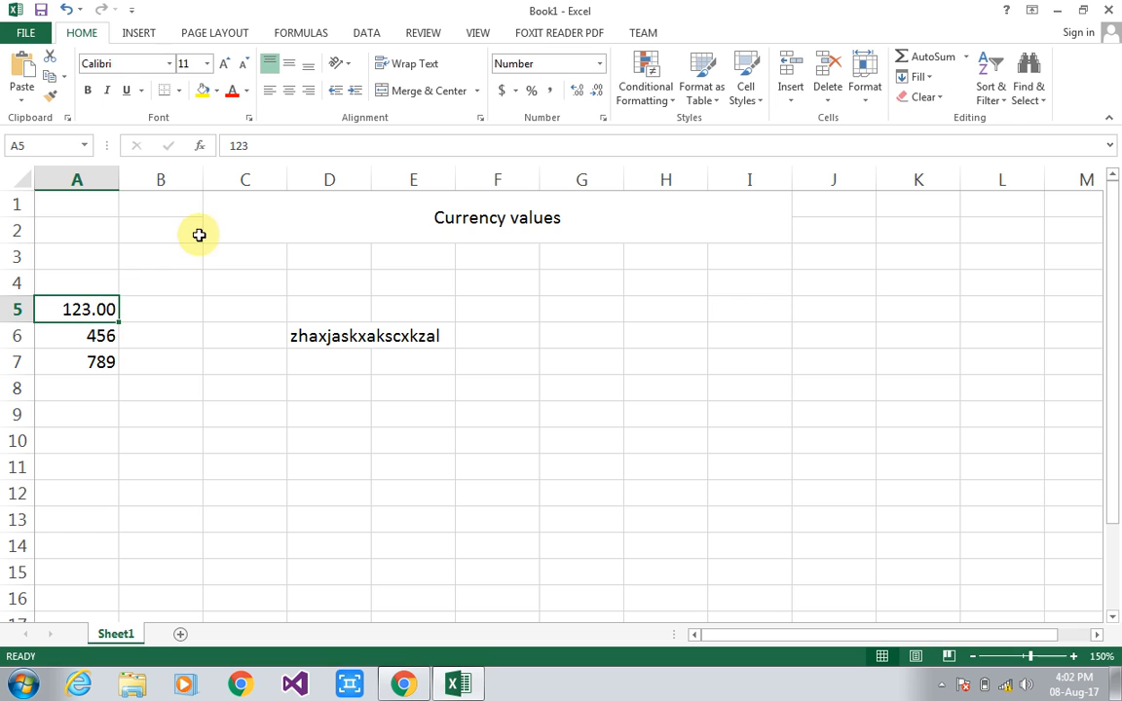
# Step: Apply the Accounting format to cell A5, switch its currency symbol to Euro and back to English (United States) dollars
pyautogui.click(598, 64)
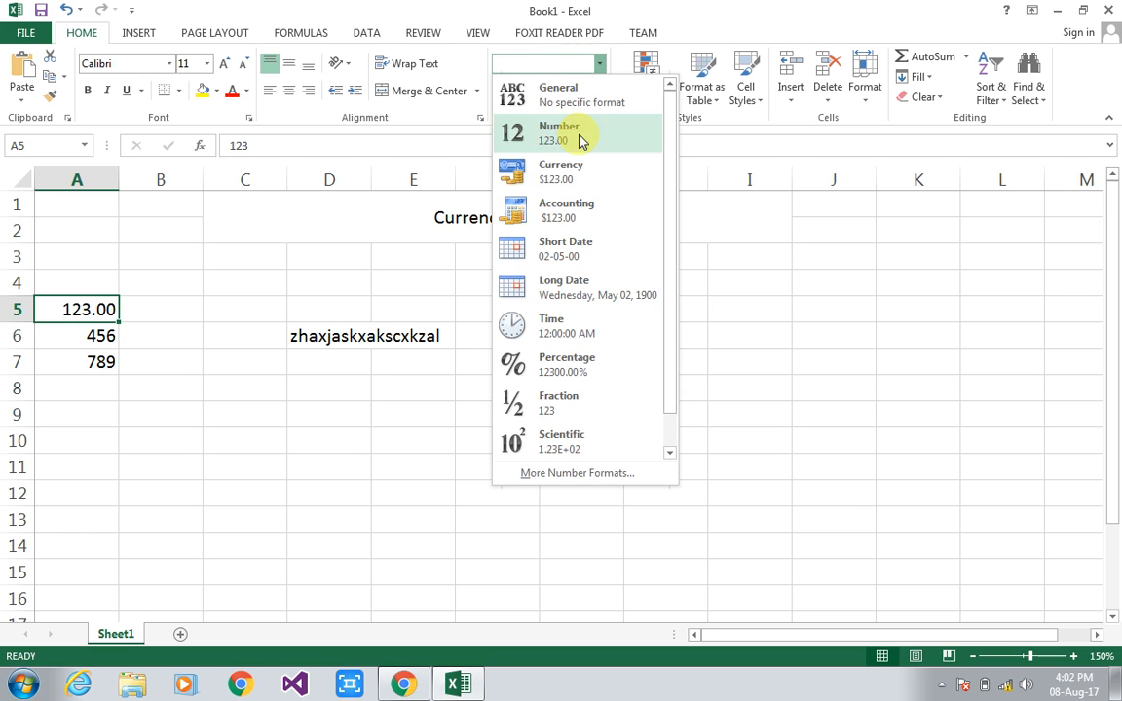
pyautogui.click(562, 220)
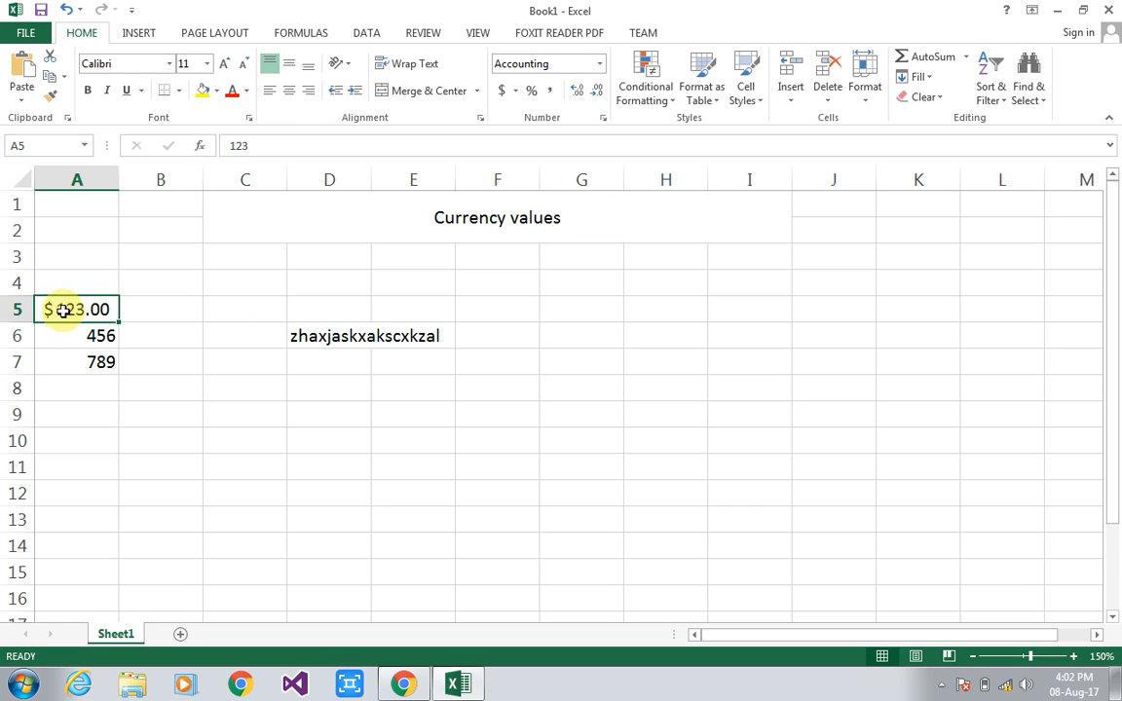
pyautogui.click(514, 91)
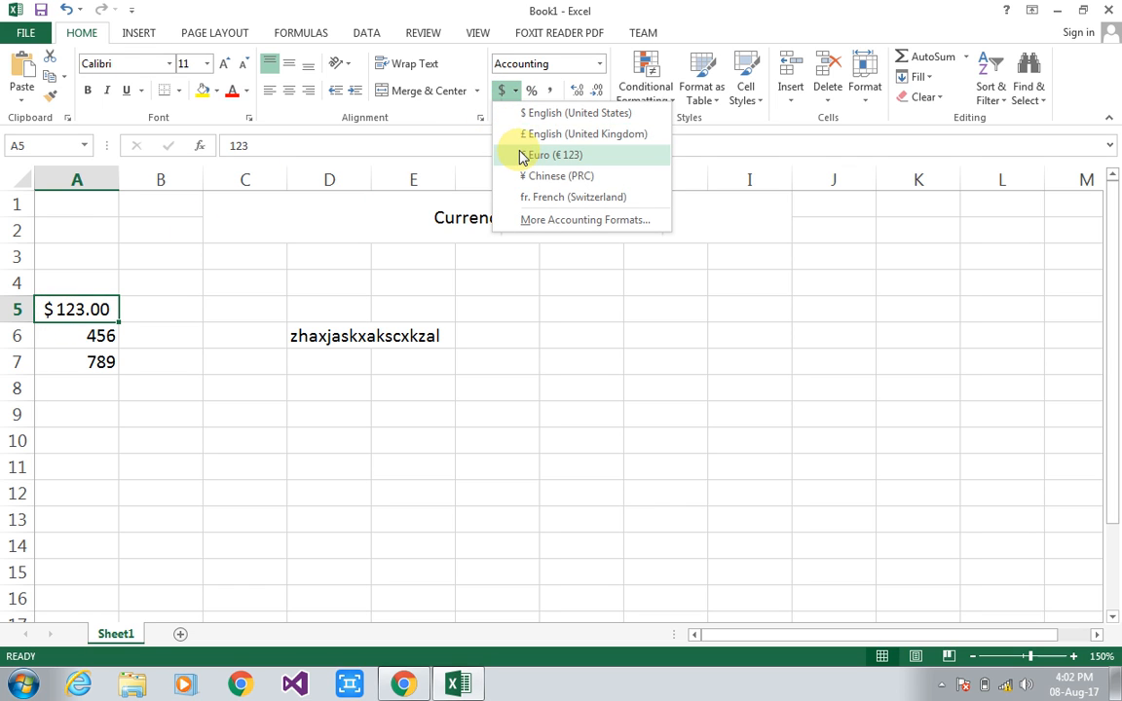
pyautogui.click(521, 152)
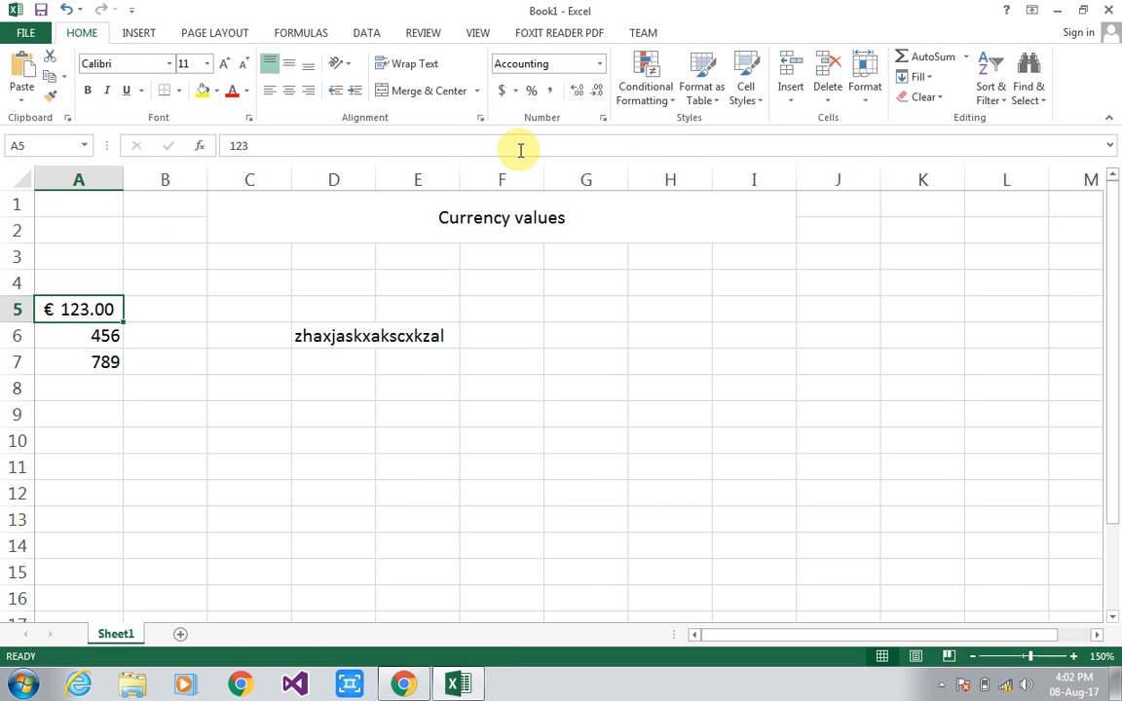
pyautogui.click(514, 92)
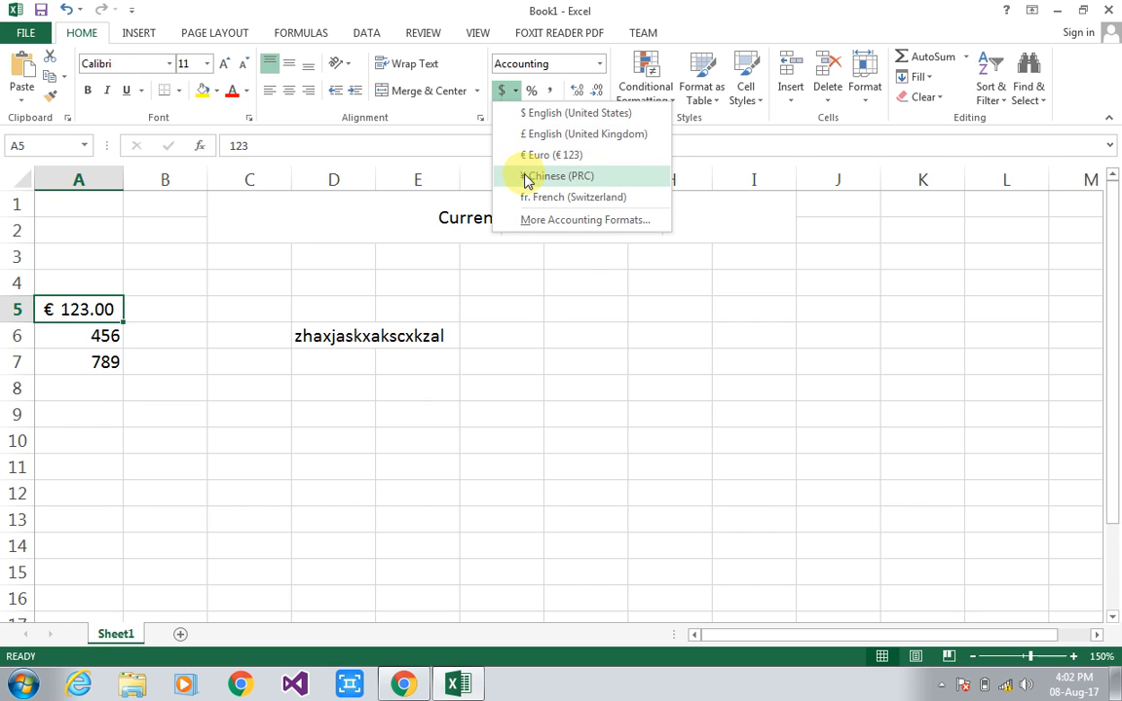
pyautogui.click(526, 113)
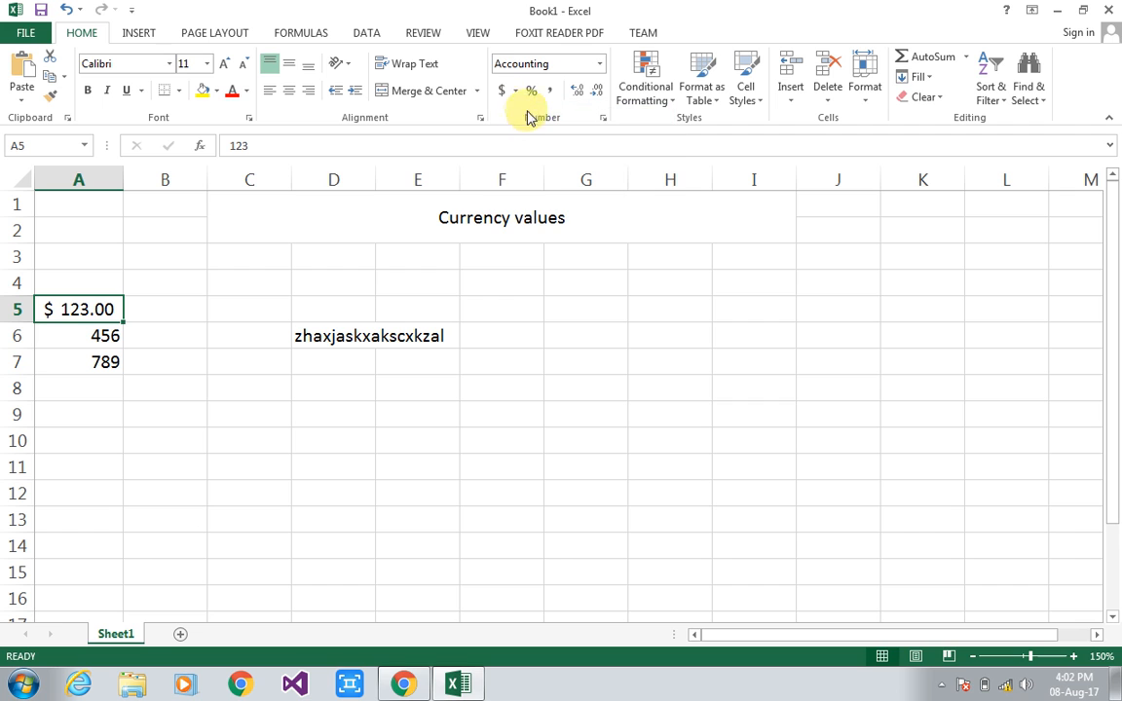
# Step: Format the value in cell A5 as a Short Date and then as a Long Date
pyautogui.click(597, 64)
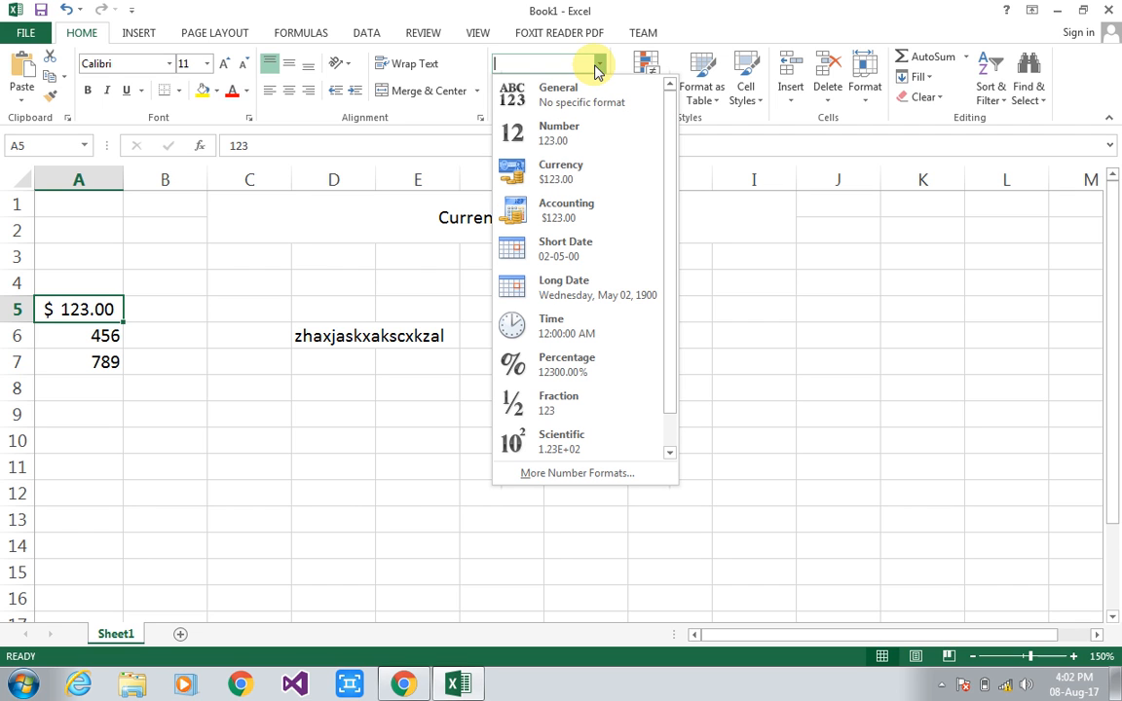
pyautogui.click(552, 263)
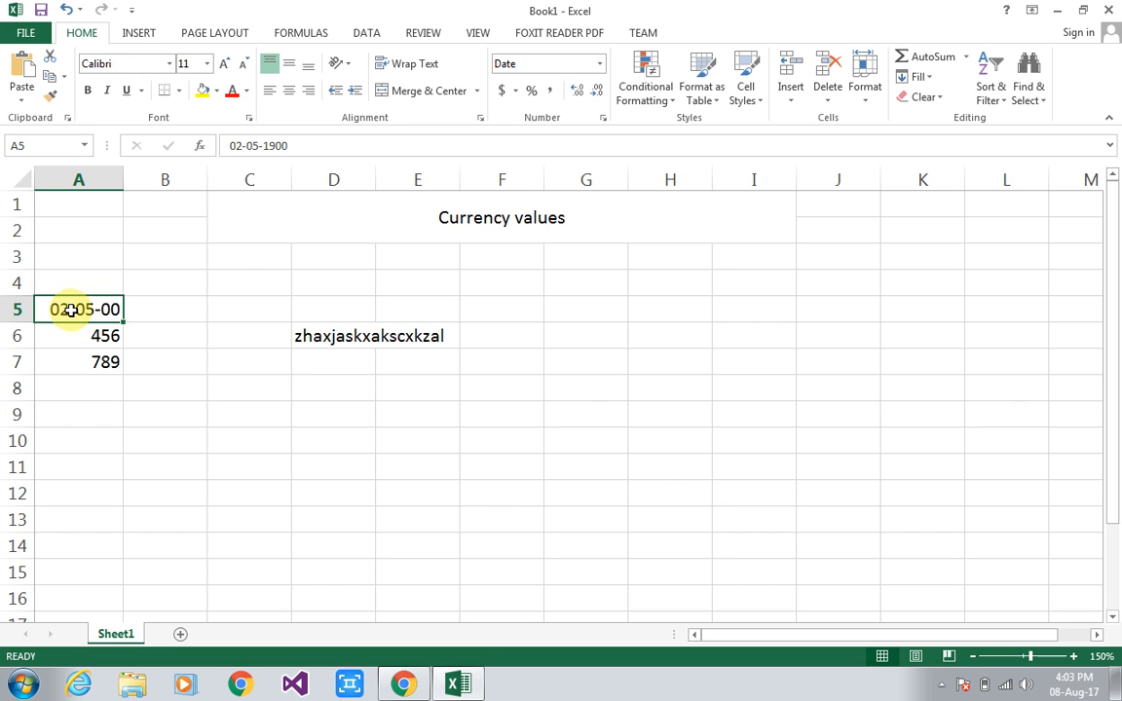
pyautogui.click(598, 64)
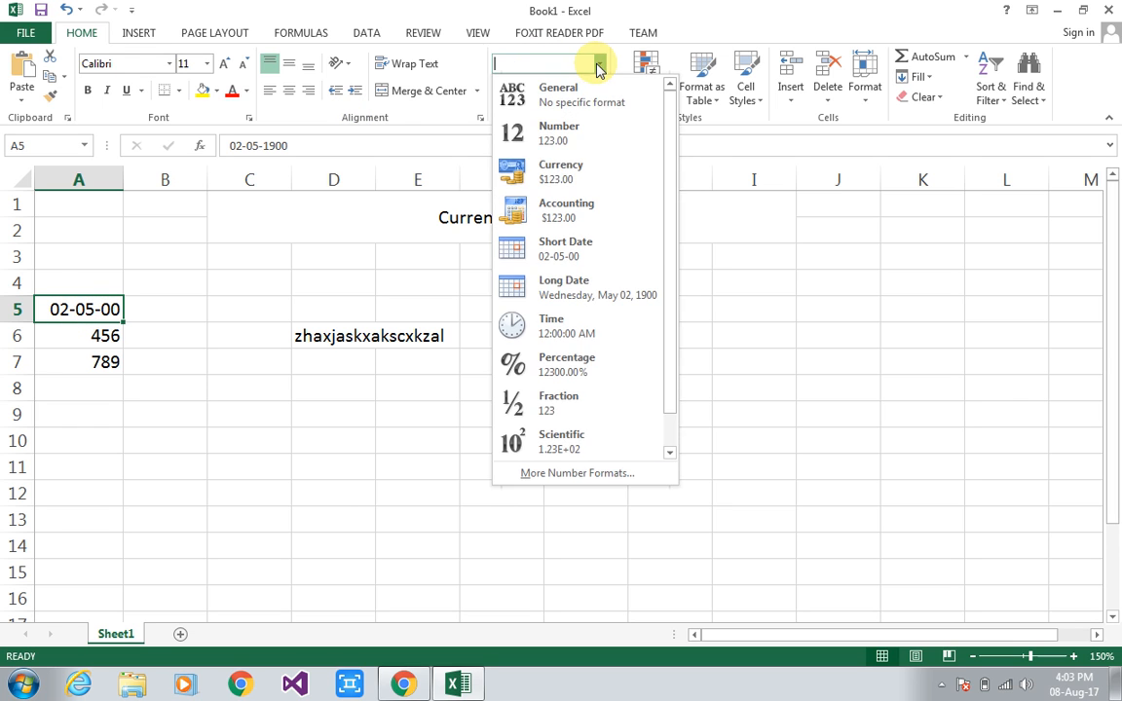
pyautogui.click(555, 285)
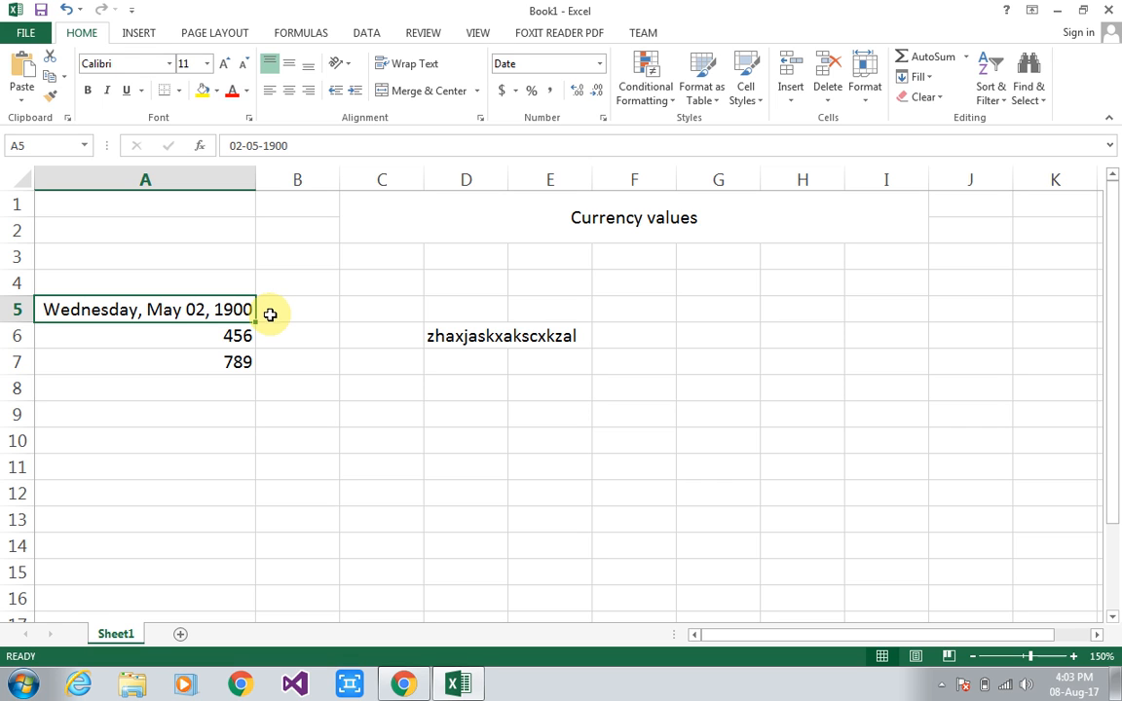
# Step: Apply the Fraction format to cell A5 and finally the Scientific format
pyautogui.click(601, 65)
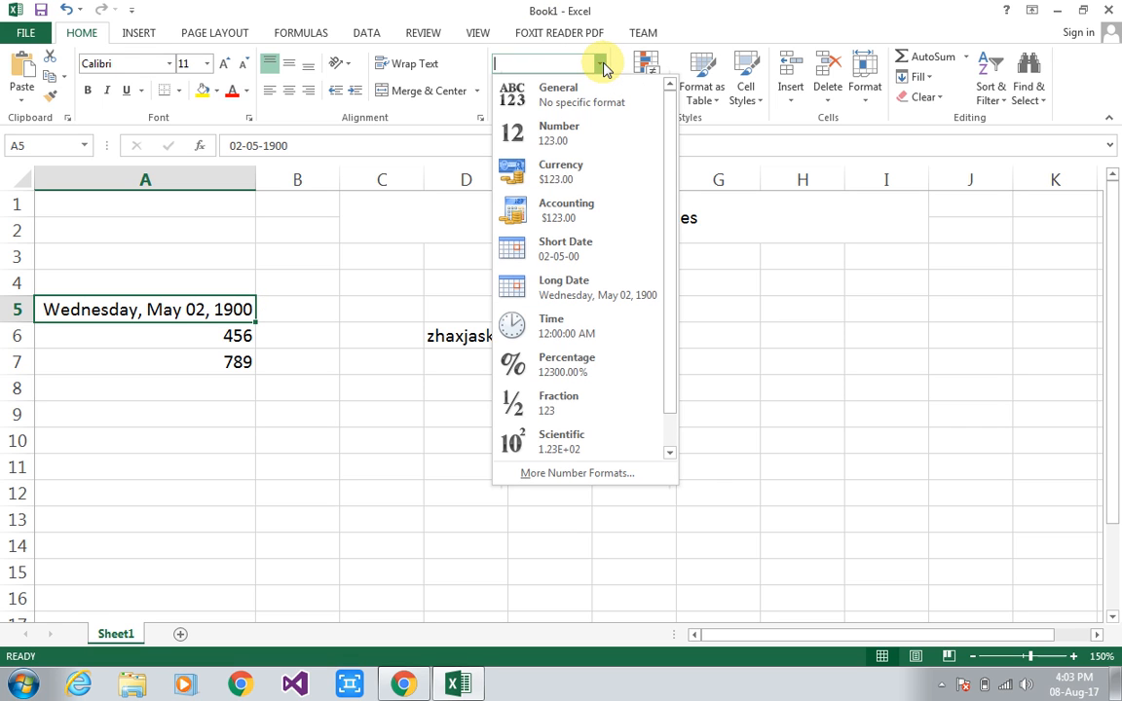
pyautogui.click(560, 396)
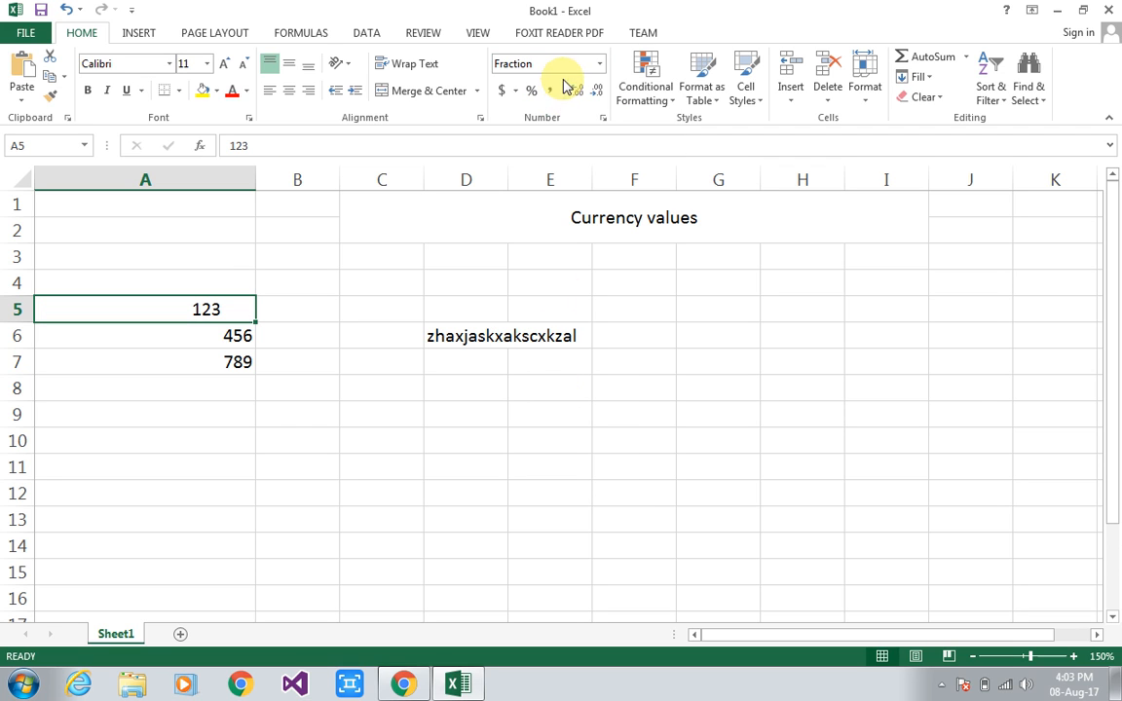
pyautogui.click(600, 64)
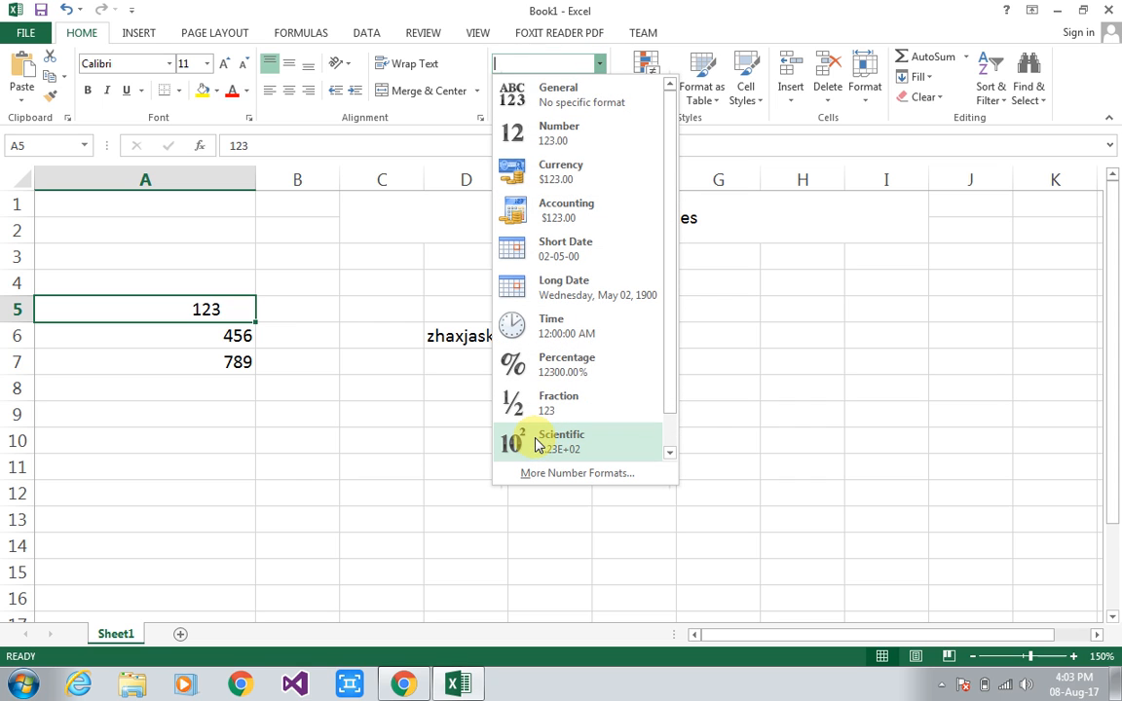
pyautogui.click(670, 453)
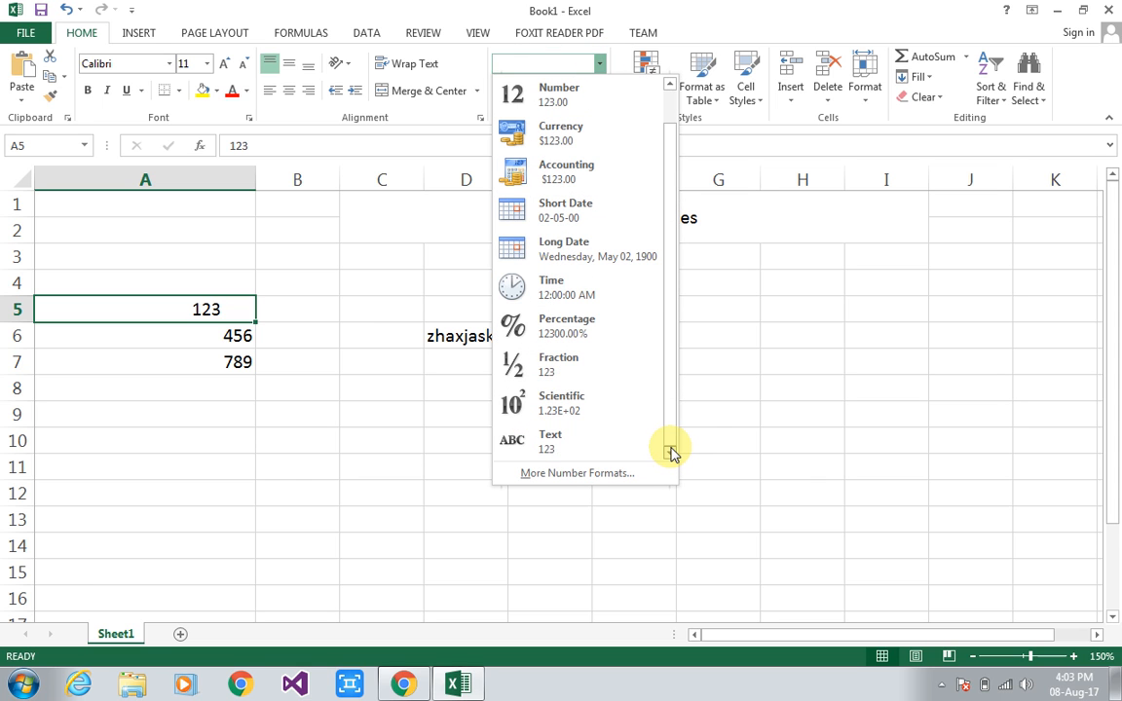
pyautogui.click(599, 421)
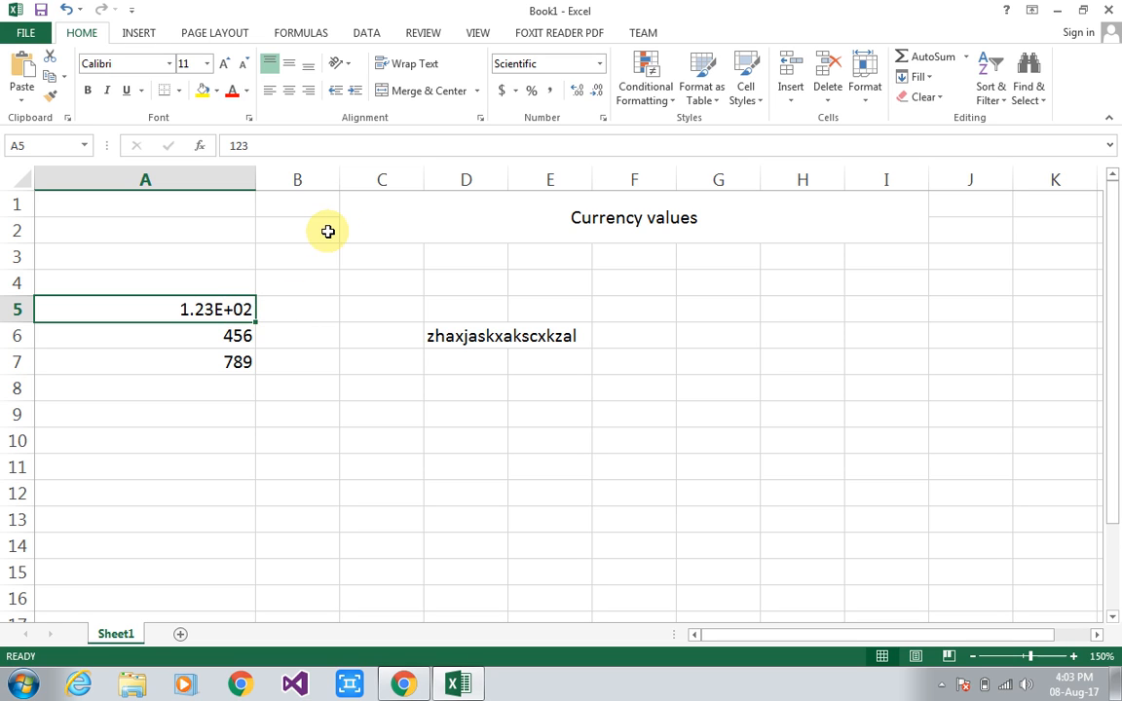
pyautogui.click(518, 91)
pyautogui.click(518, 92)
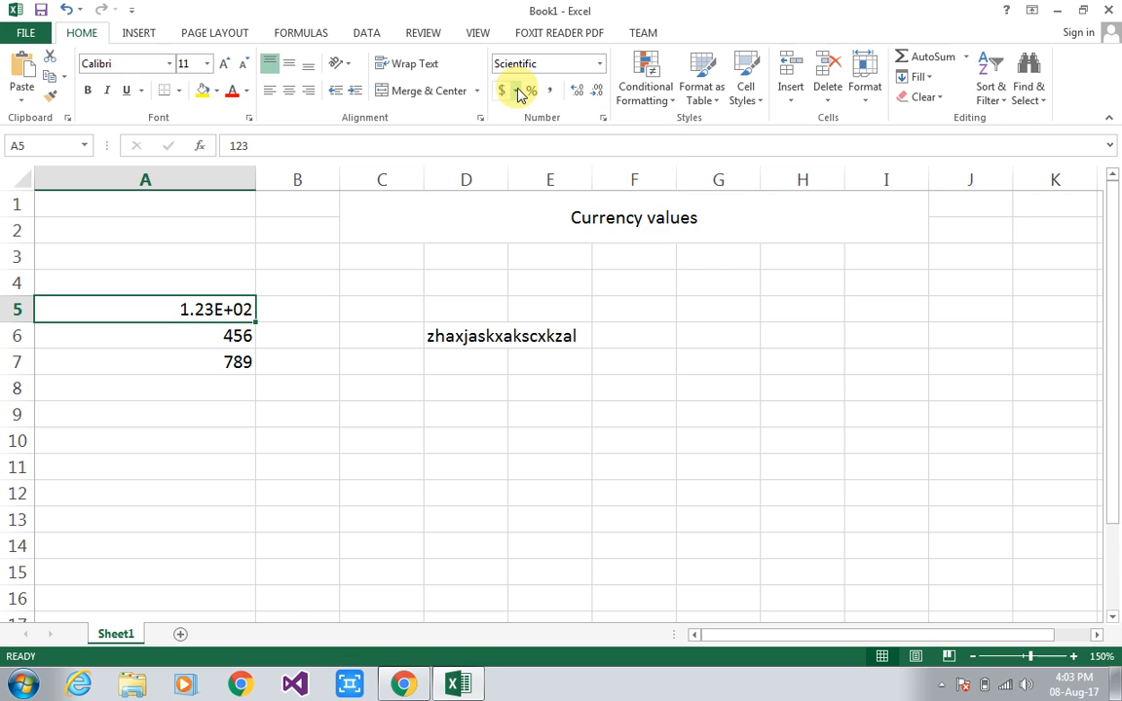
# Step: Try the Percent style on the value in cell A6, undo and reapply it, and finally apply the Comma style
pyautogui.click(219, 342)
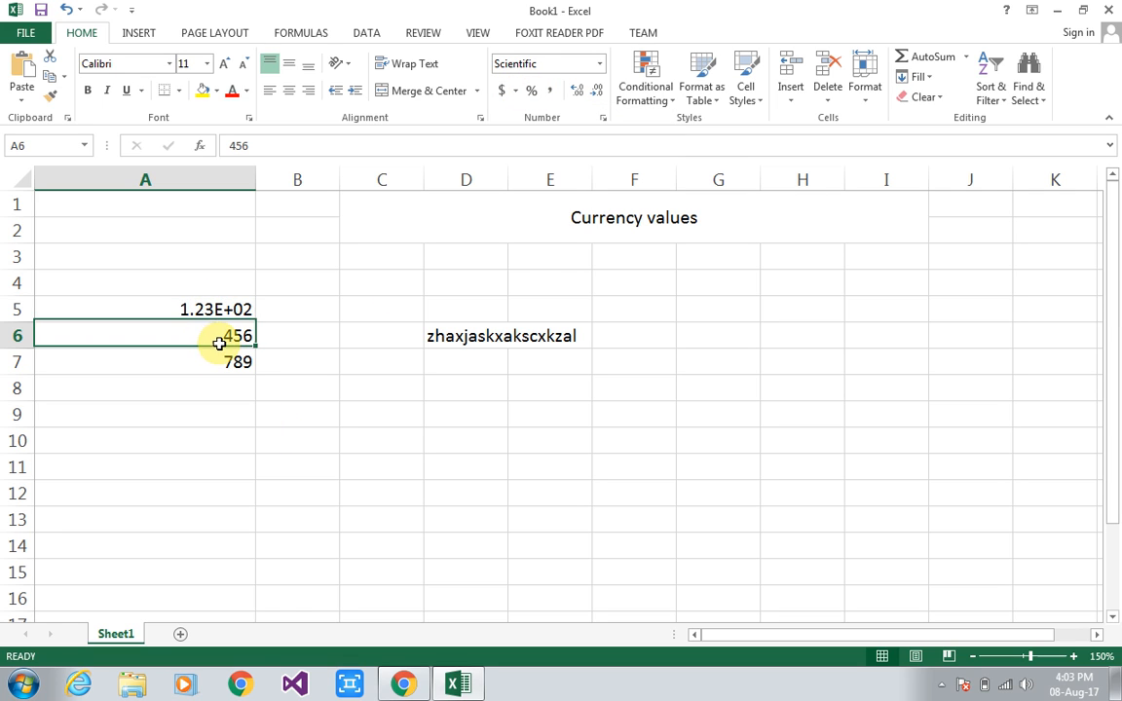
pyautogui.click(530, 92)
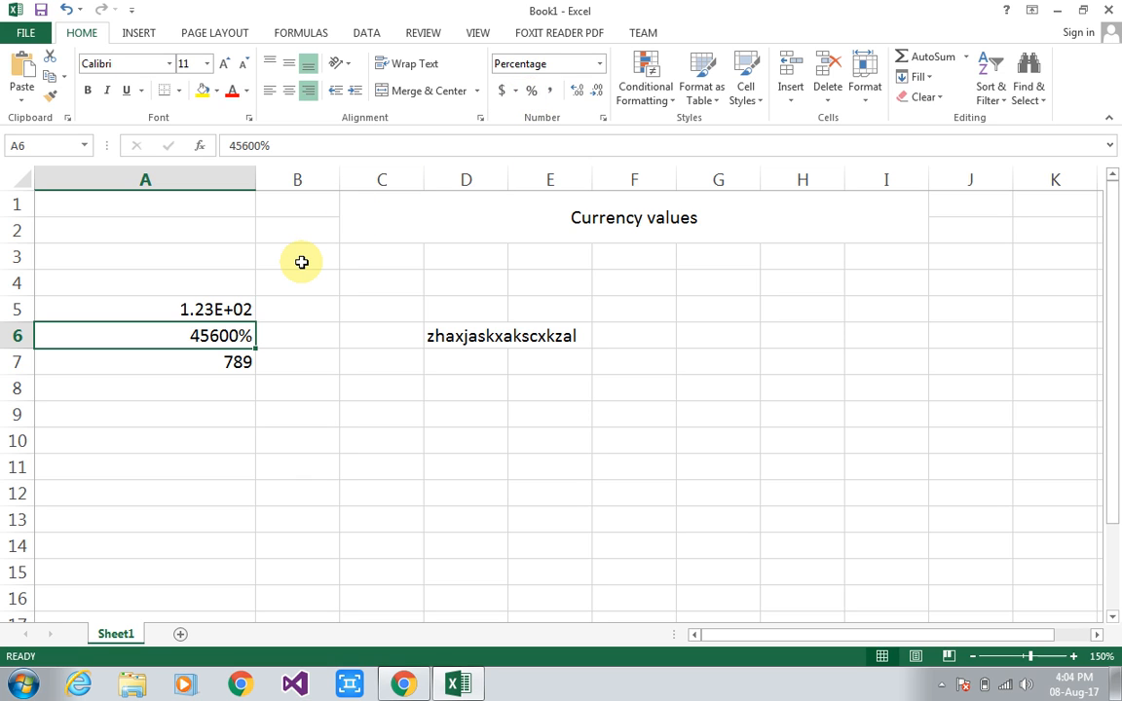
pyautogui.hotkey('ctrl', 'z')
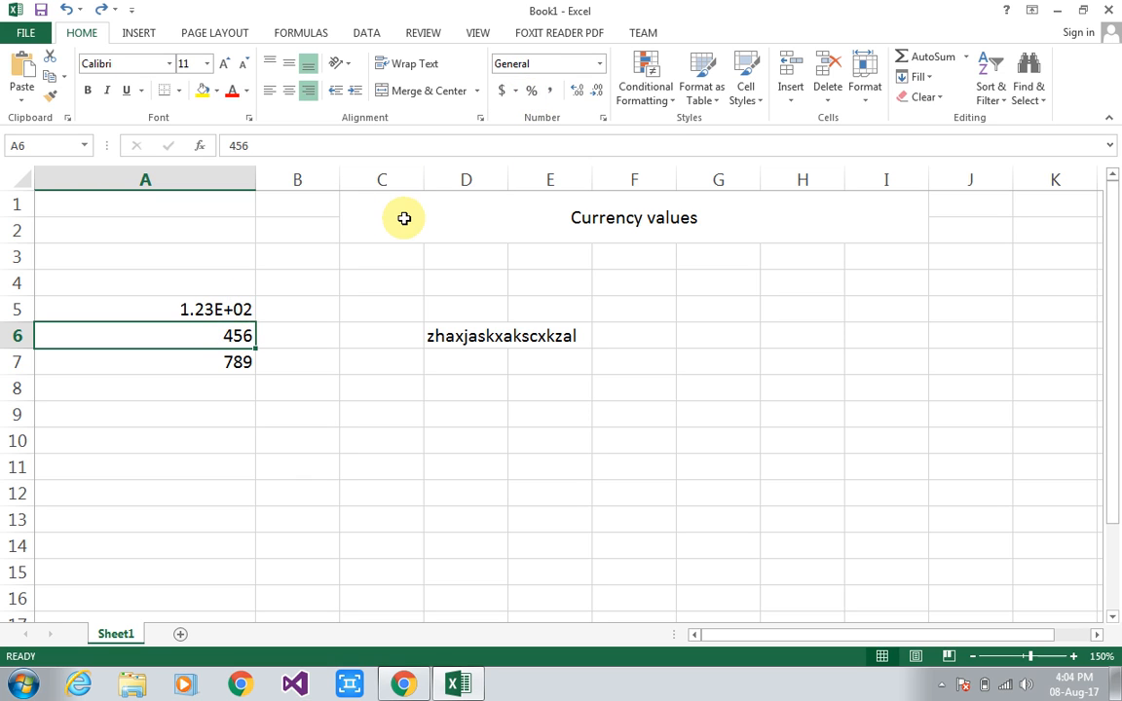
pyautogui.click(531, 91)
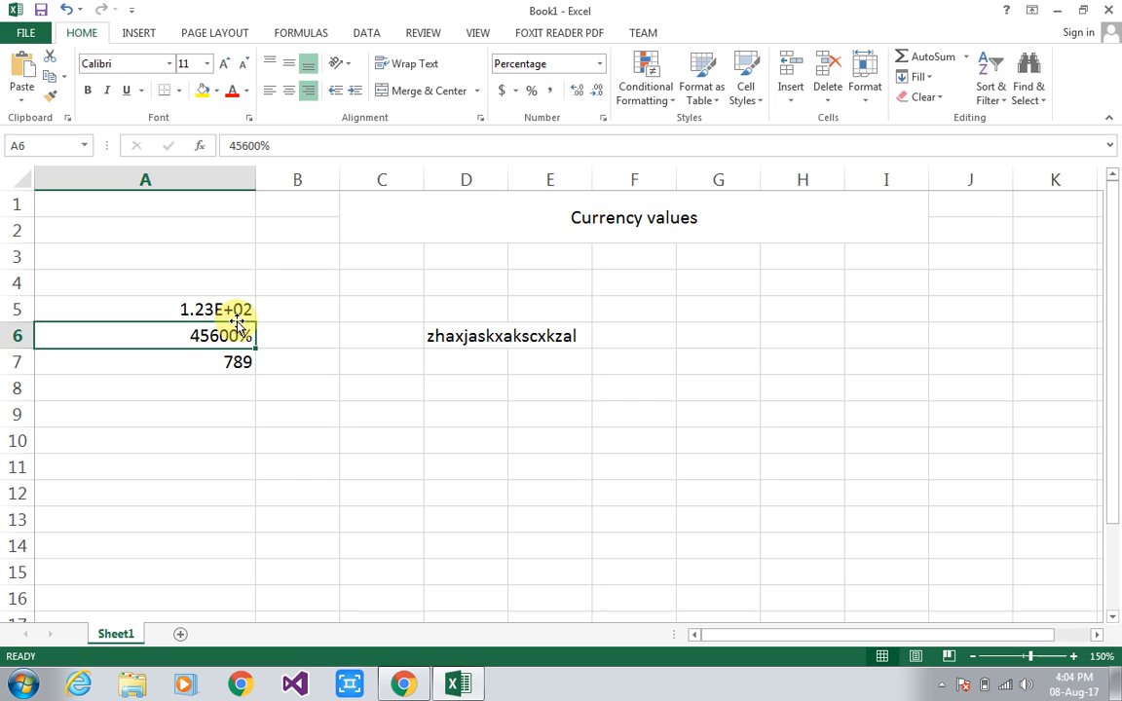
pyautogui.click(555, 90)
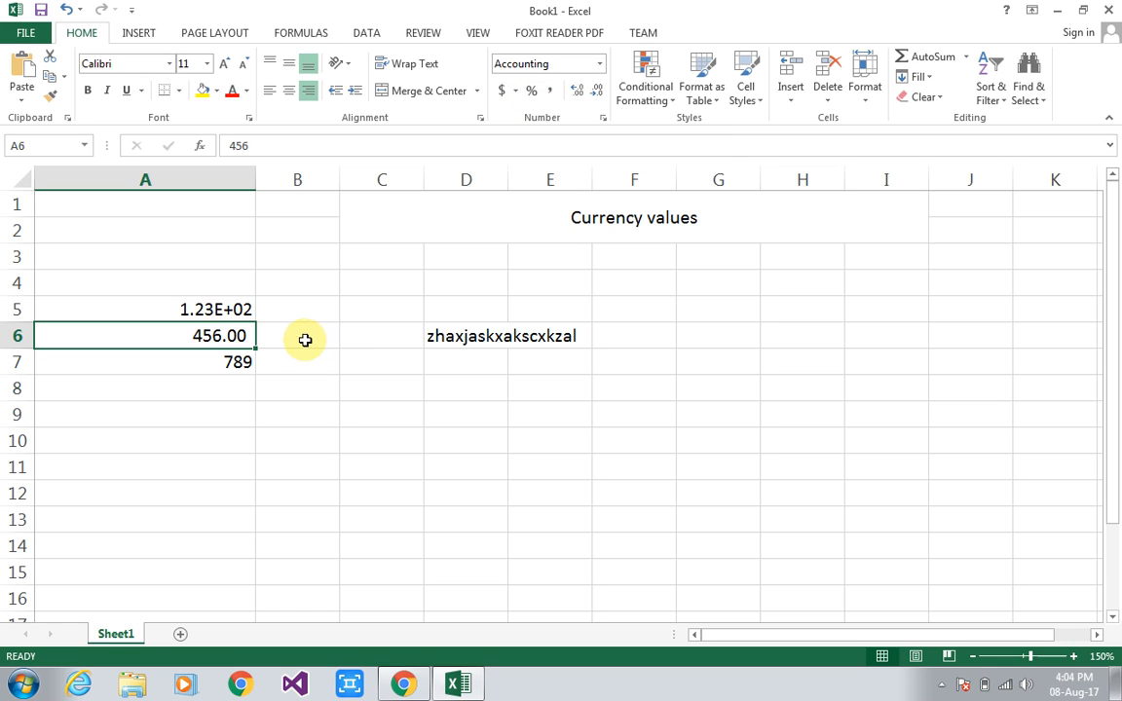
# Step: Enter the sample text "dshajs" in cell A11 and replace it with "m academy"
pyautogui.click(240, 473)
pyautogui.write('dshajs')
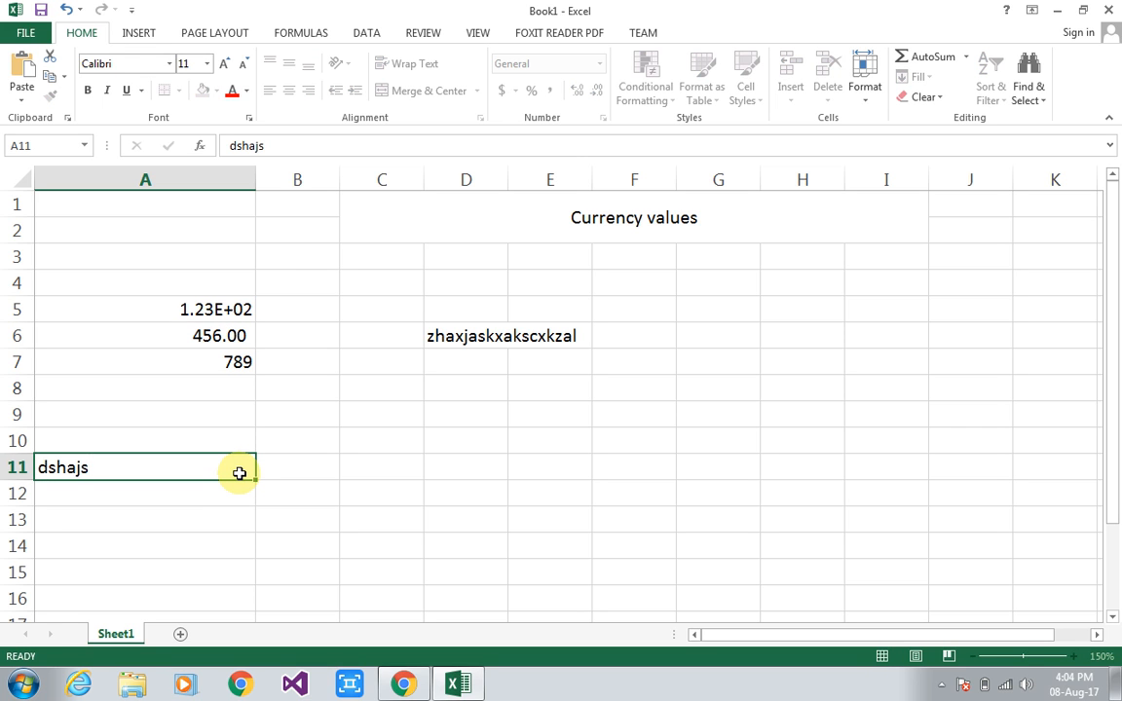
pyautogui.press('Return')
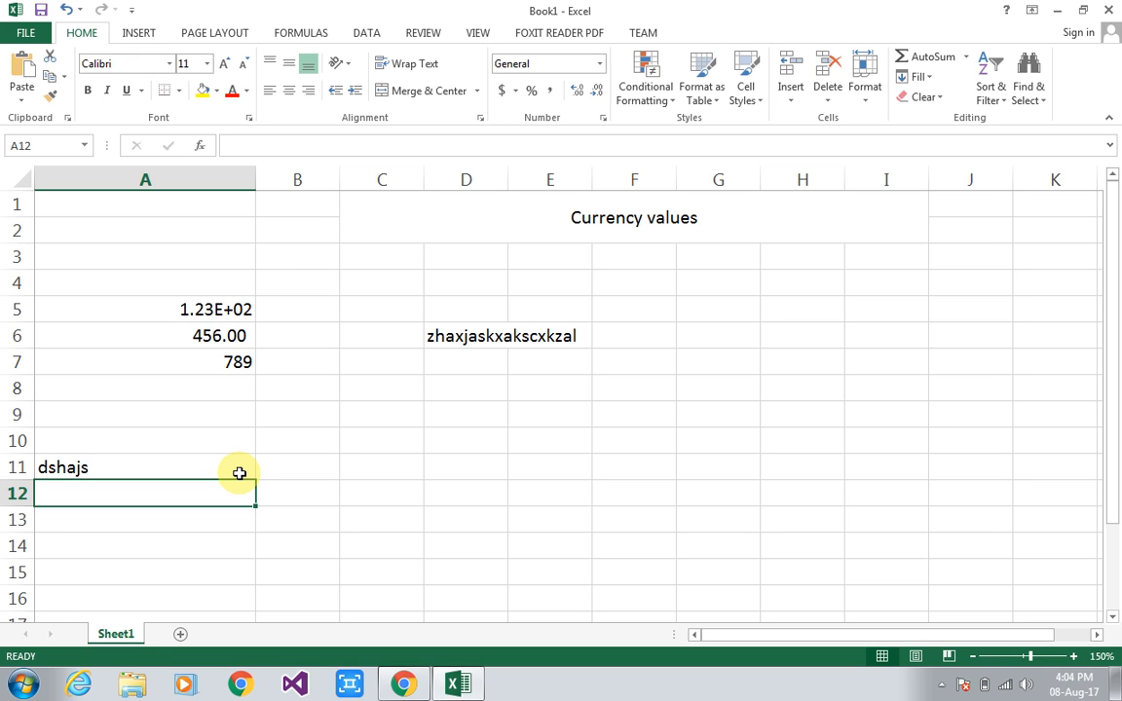
pyautogui.click(239, 473)
pyautogui.press('BackSpace')
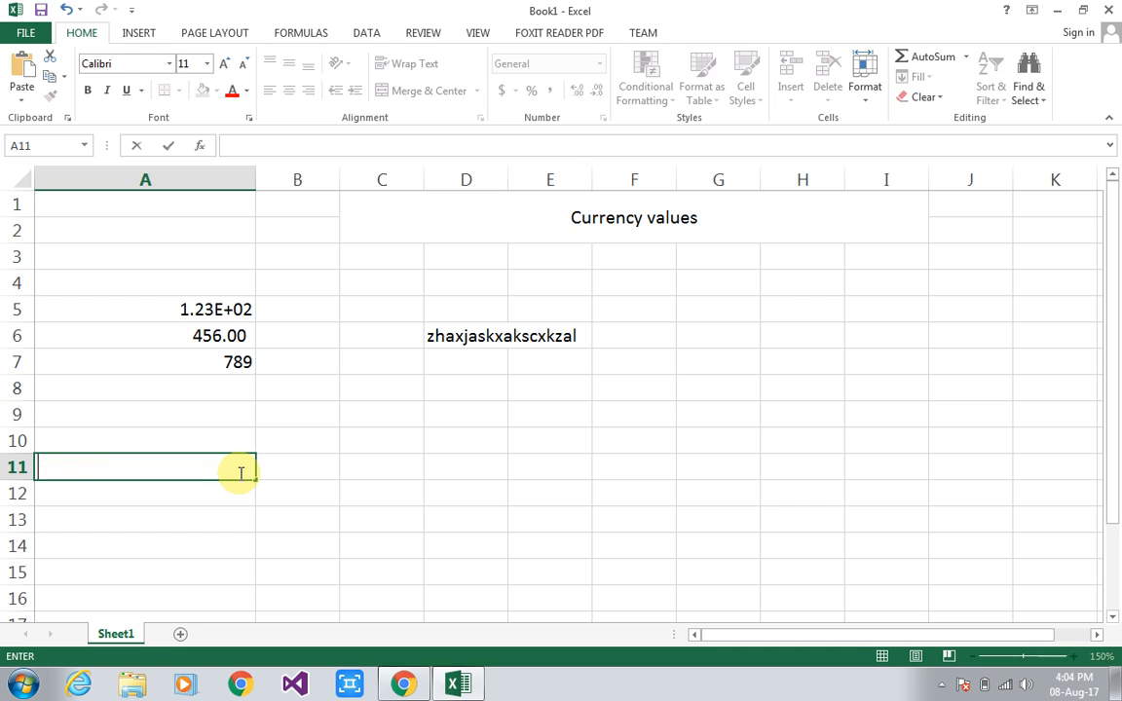
pyautogui.write('m academy')
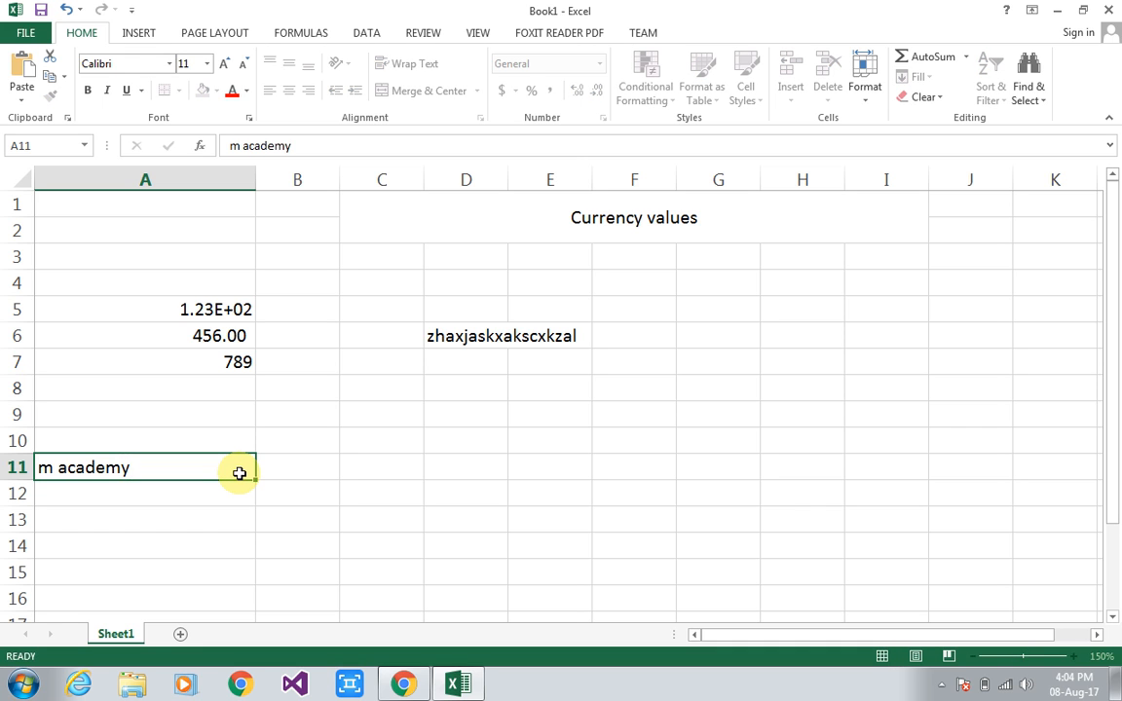
pyautogui.press('Return')
# Step: Undo the last text replacement in cell A11 and redo it
pyautogui.click(240, 473)
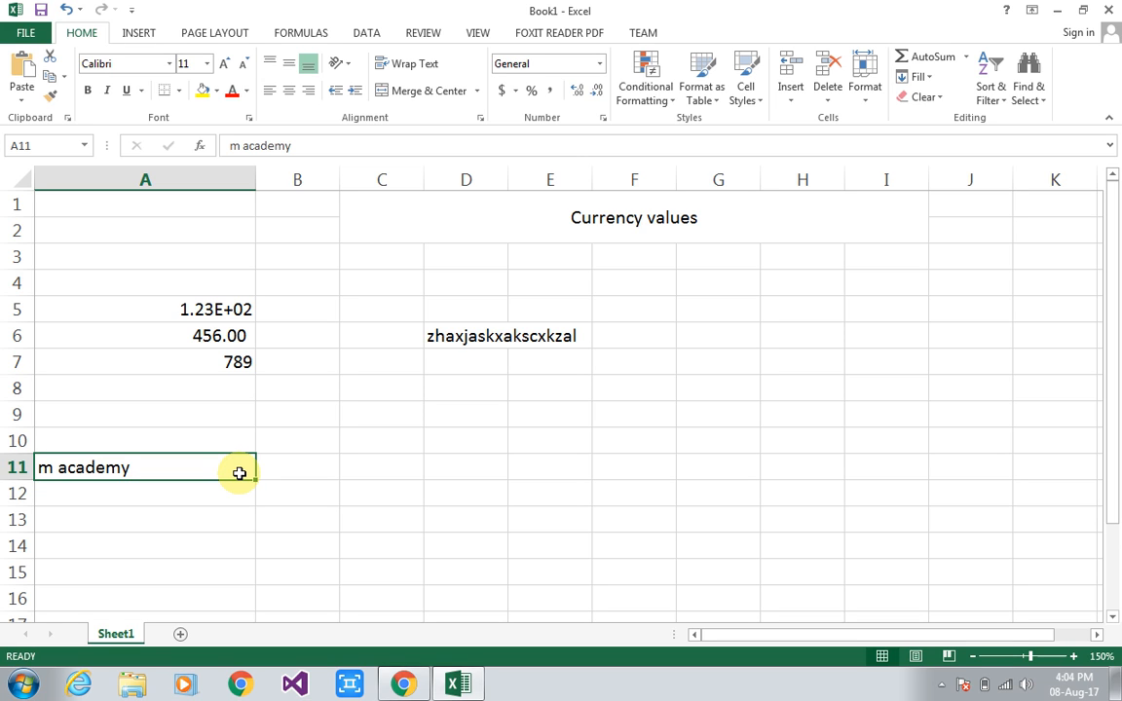
pyautogui.hotkey('ctrl', 'z')
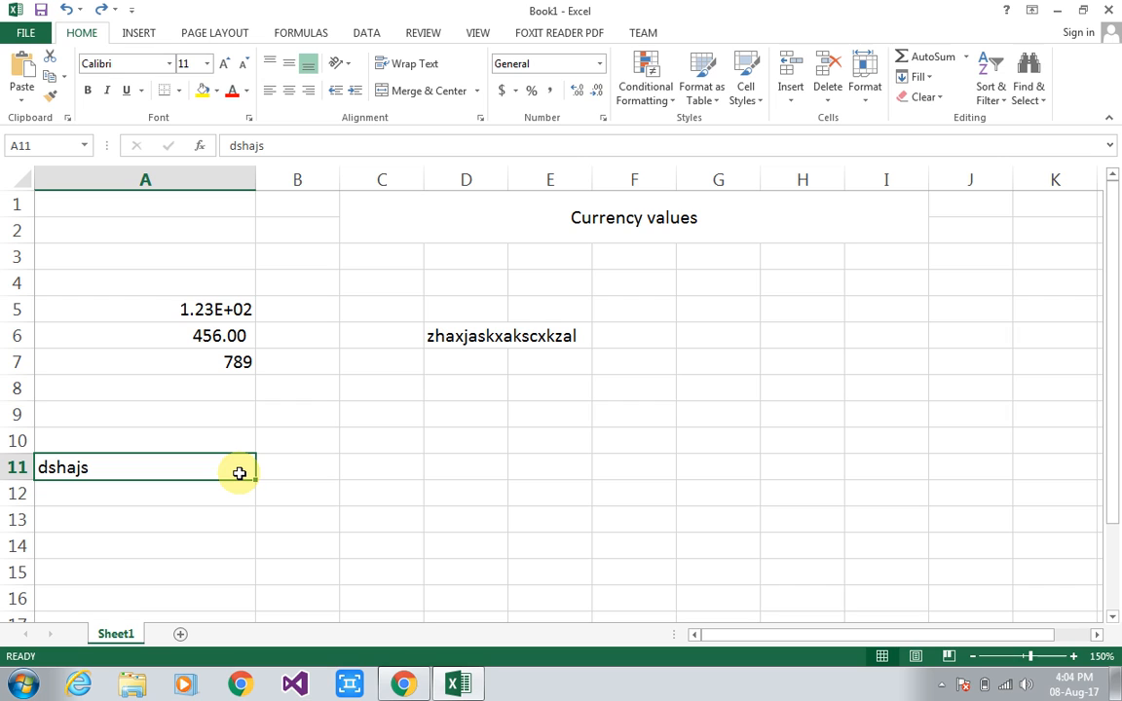
pyautogui.hotkey('ctrl', 'y')
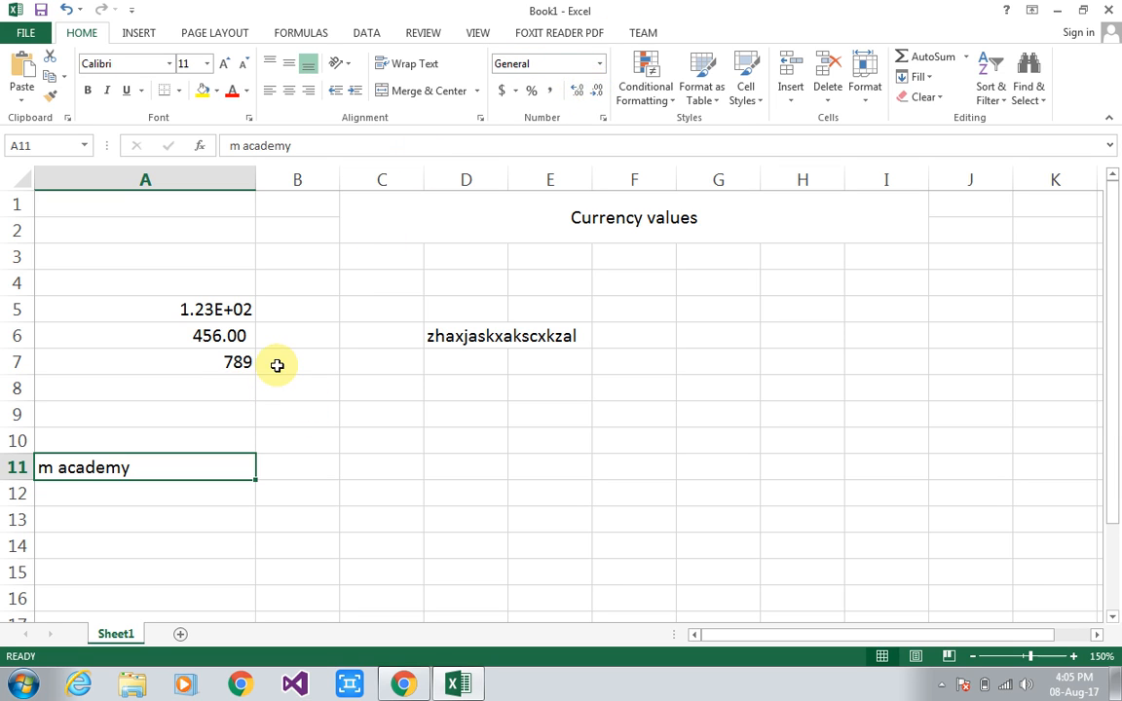
# Step: Increase the decimals of the value in cell A7 to five places
pyautogui.click(226, 365)
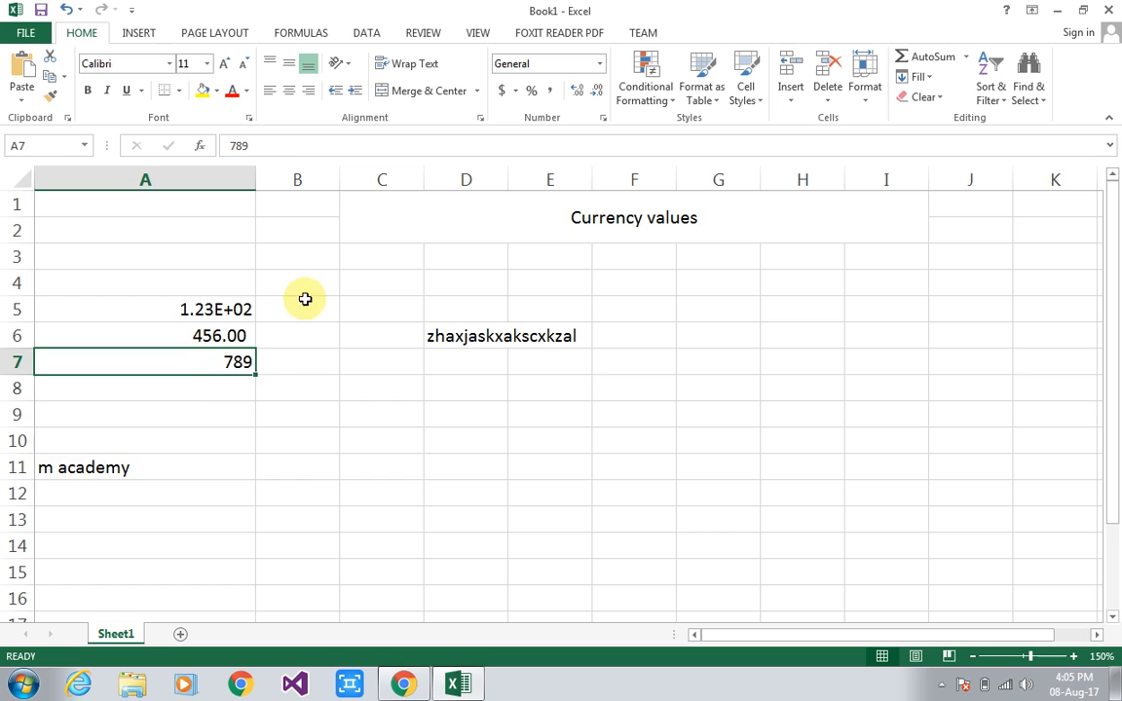
pyautogui.click(578, 94)
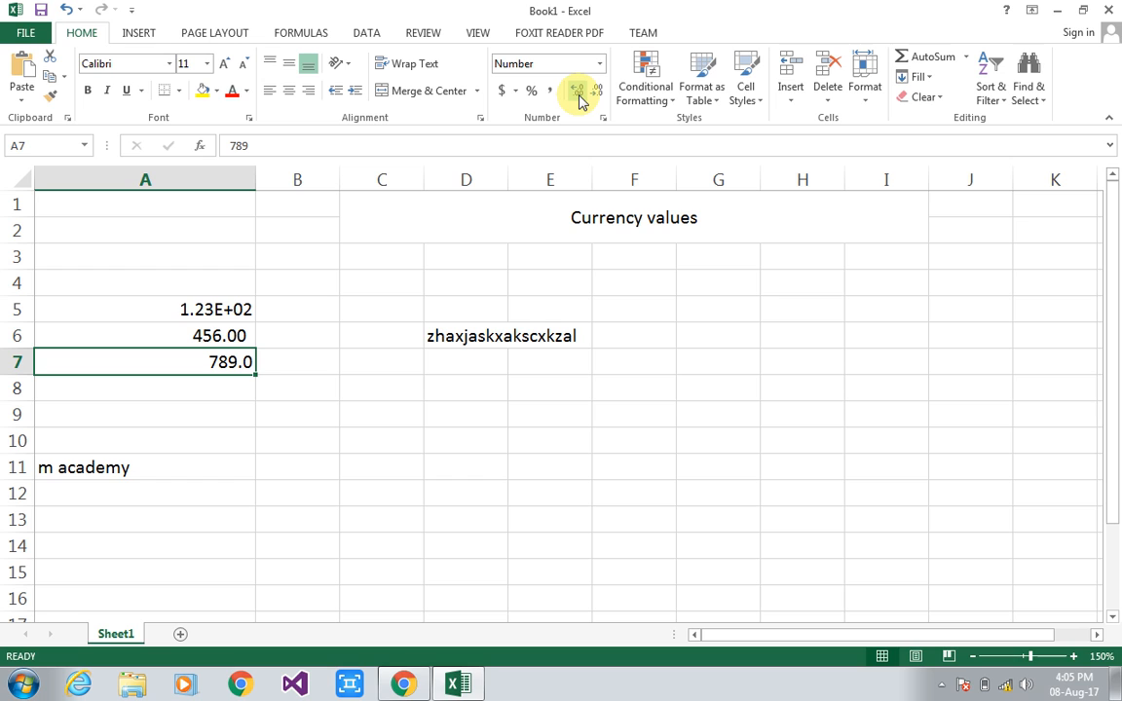
pyautogui.click(579, 95)
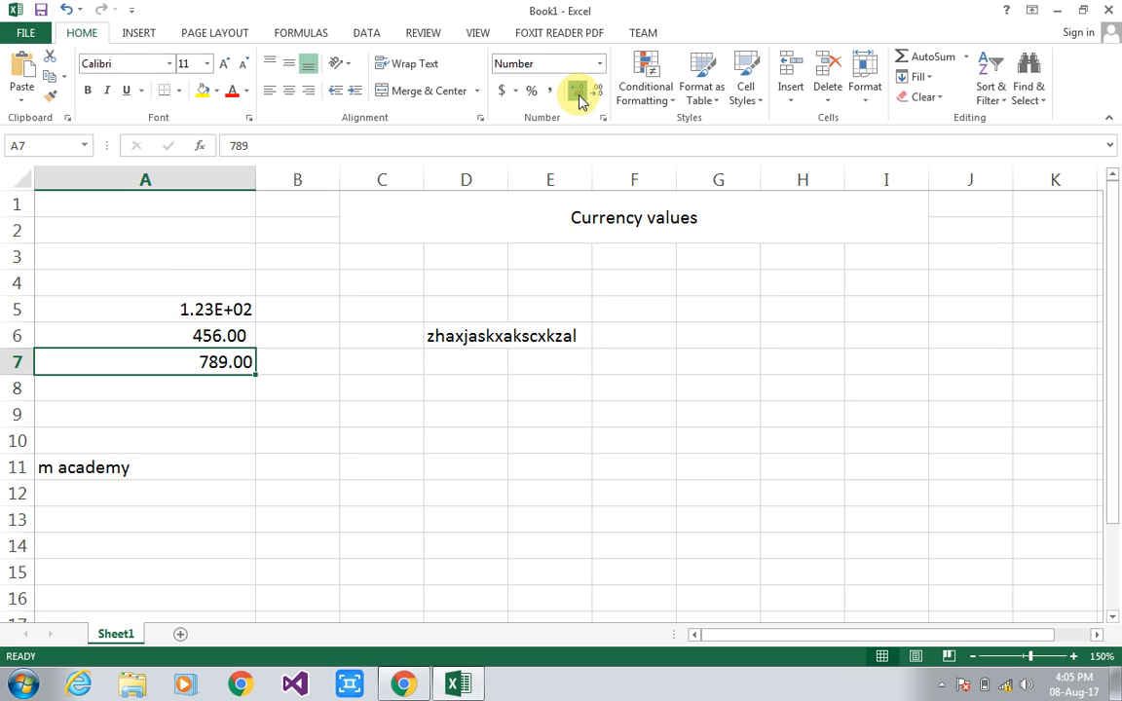
pyautogui.click(578, 95)
pyautogui.click(579, 94)
pyautogui.click(578, 94)
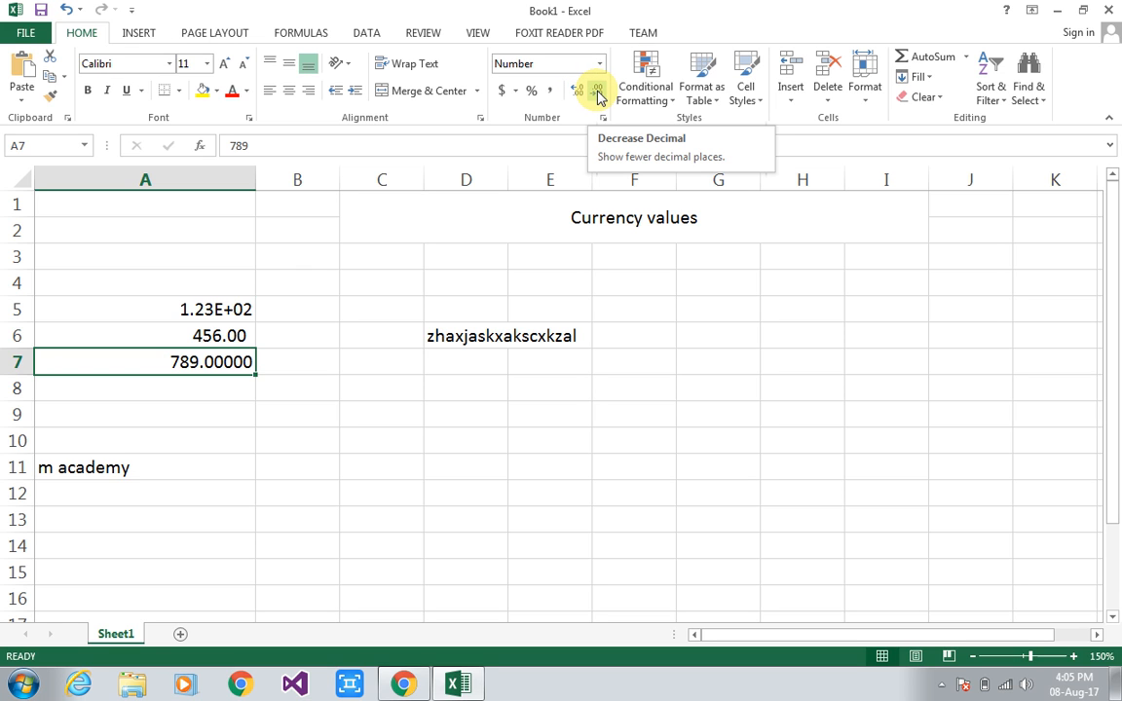
# Step: Decrease the decimals of the value in cell A7 until it has no decimal places
pyautogui.click(597, 94)
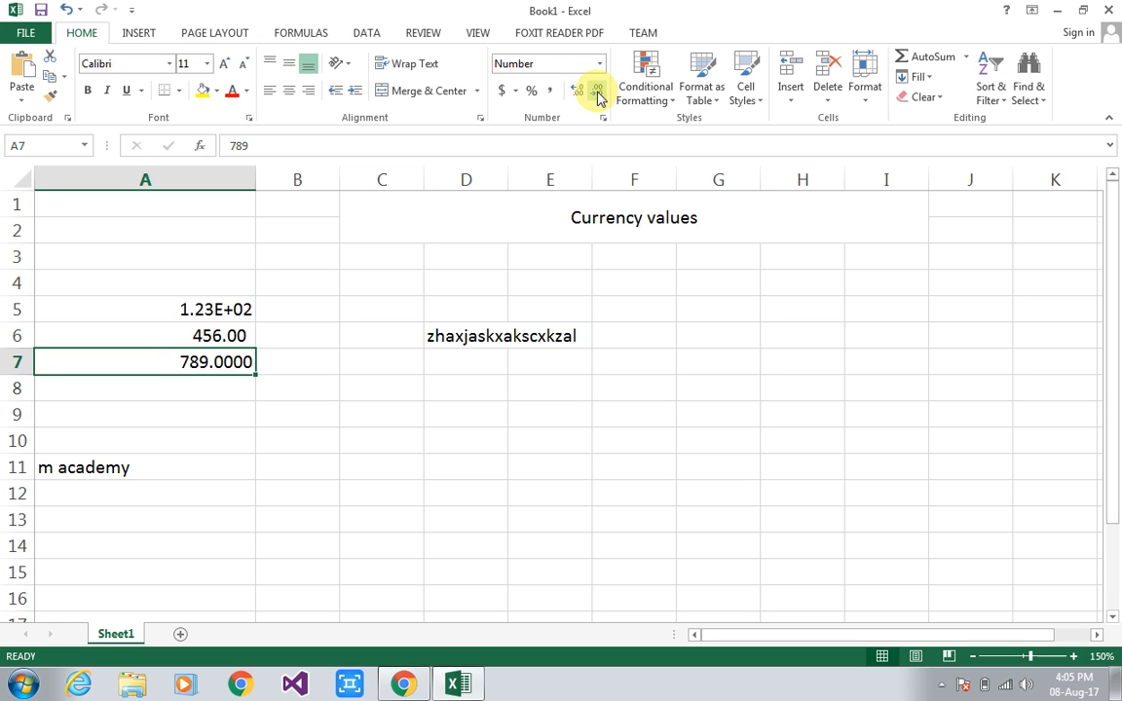
pyautogui.click(596, 94)
pyautogui.click(597, 94)
pyautogui.click(597, 94)
pyautogui.click(597, 94)
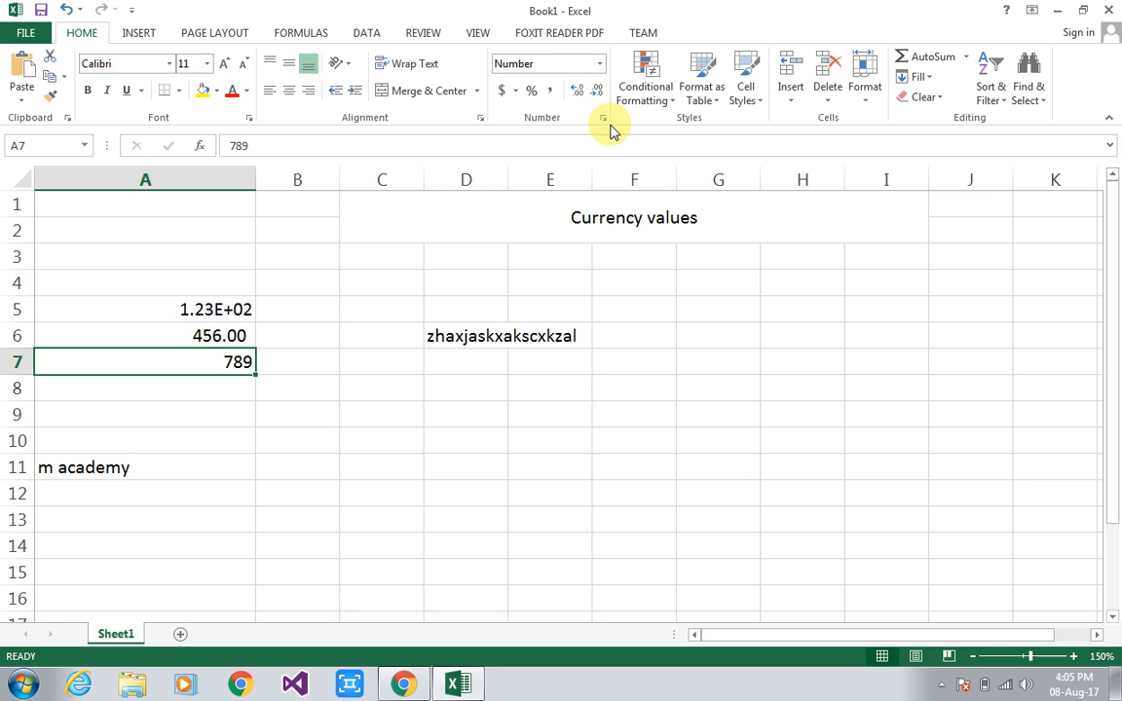
pyautogui.click(661, 102)
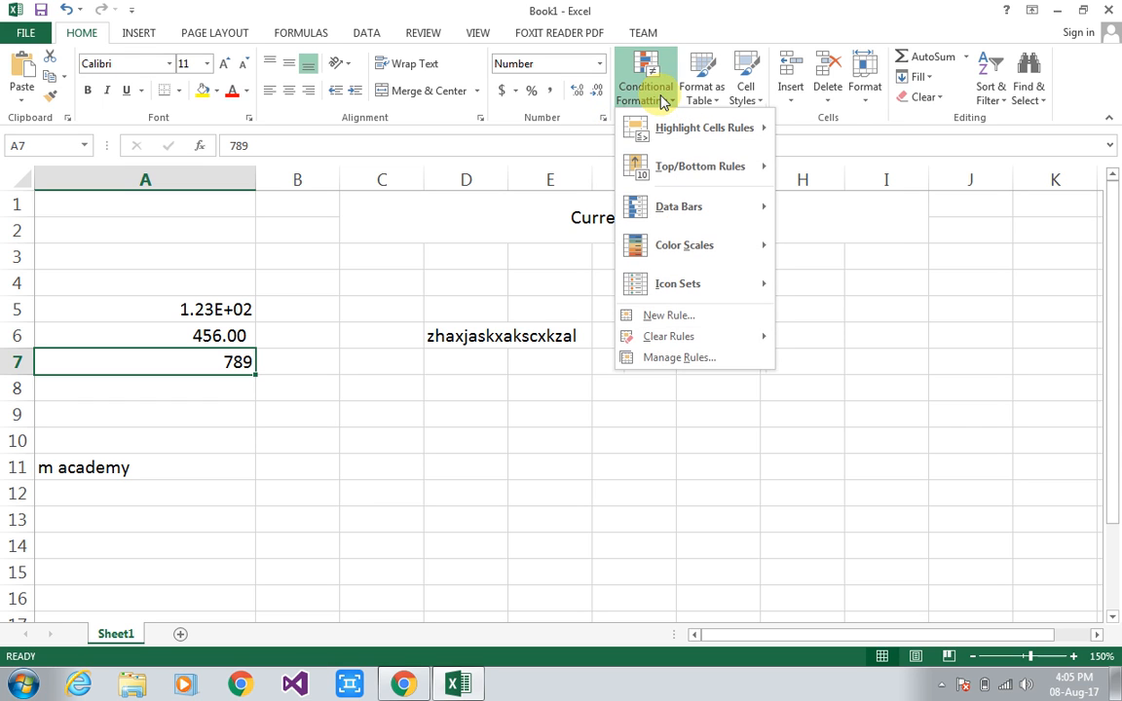
pyautogui.click(521, 227)
pyautogui.click(522, 226)
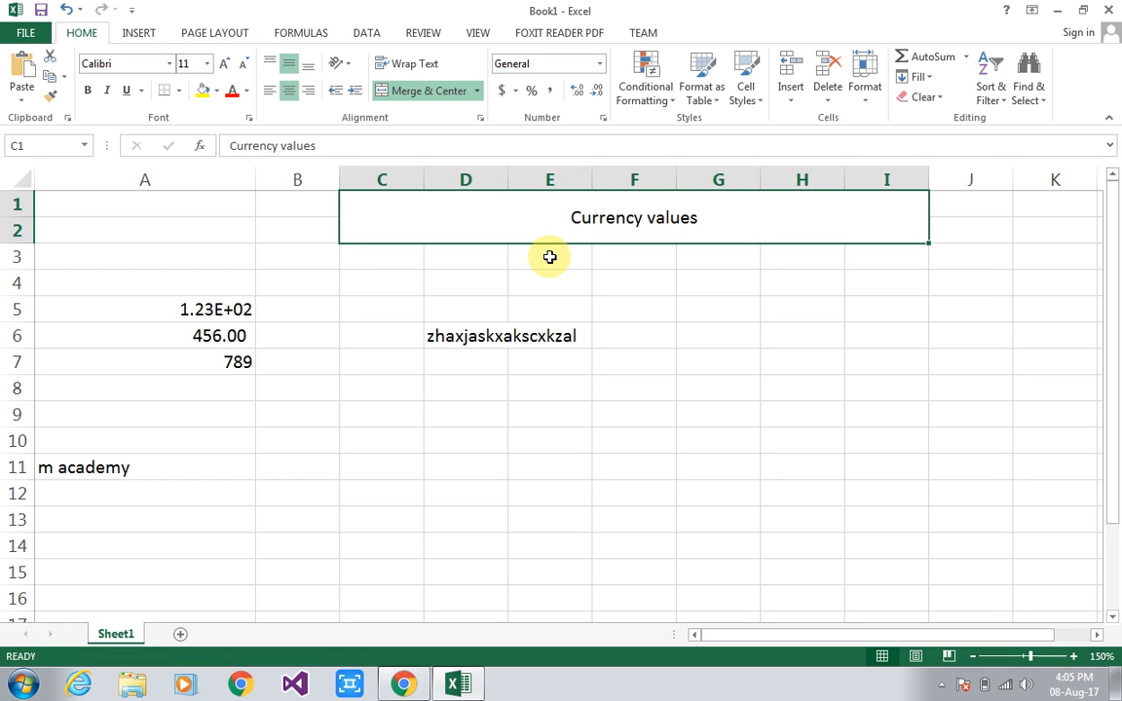
pyautogui.click(942, 683)
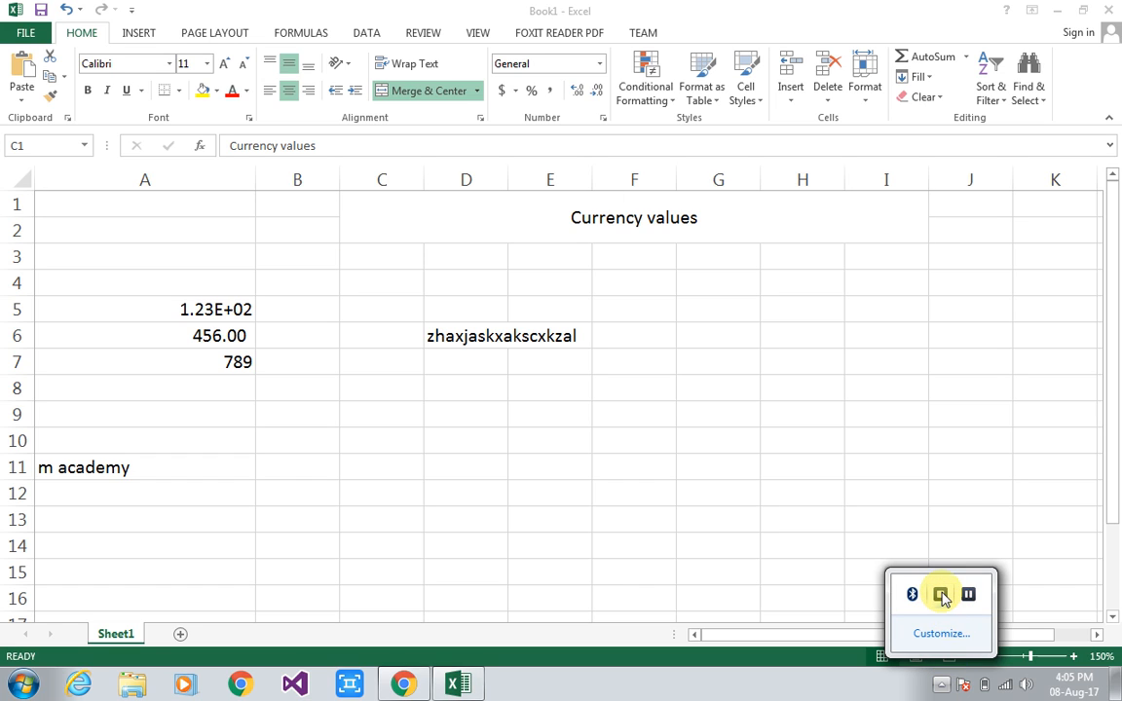